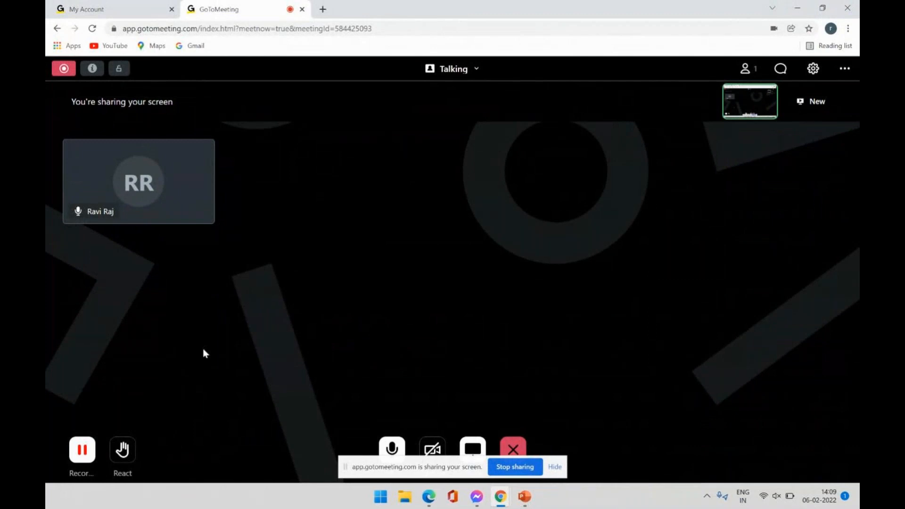
Bring the 'Pega Trainings' PowerPoint deck (ppt8FEA.pptm) to the front with Alt+Tab.
{"action": "key", "text": "alt+Tab"}
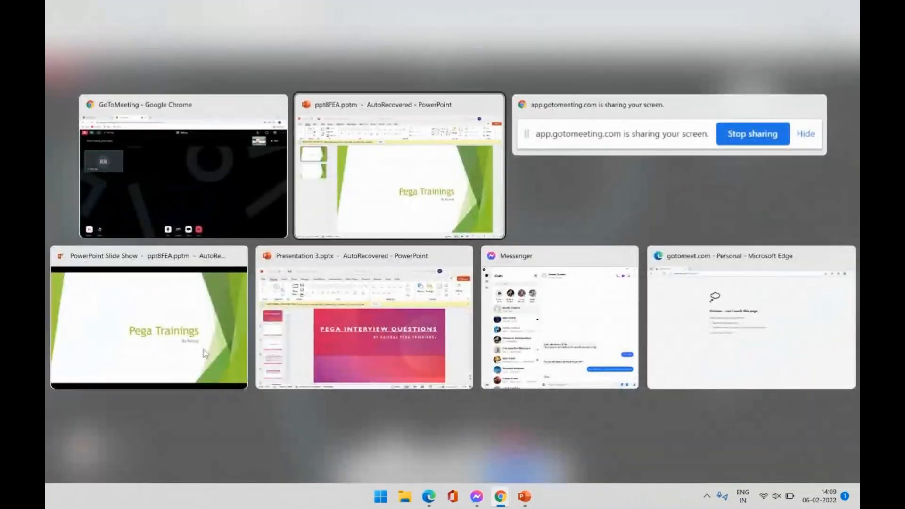
{"action": "key", "text": "alt+Tab"}
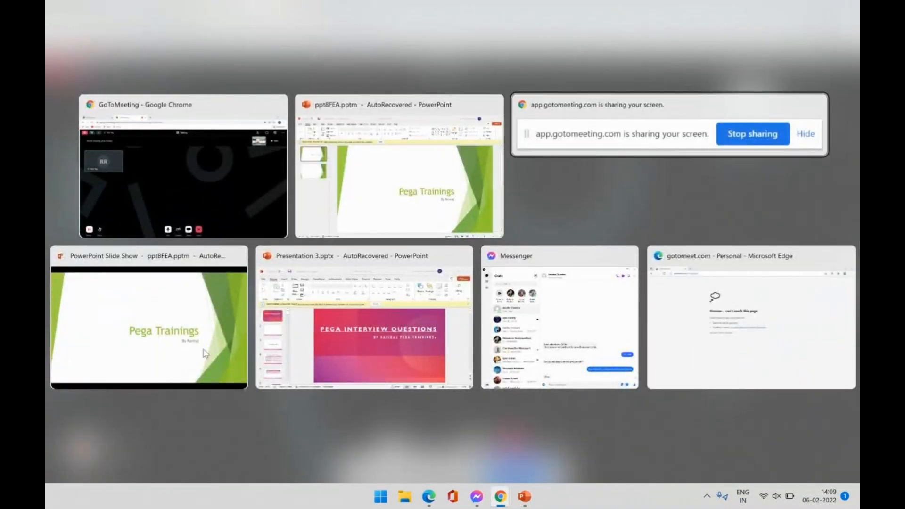
{"action": "key", "text": "alt+Tab"}
{"action": "key", "text": "alt+Tab"}
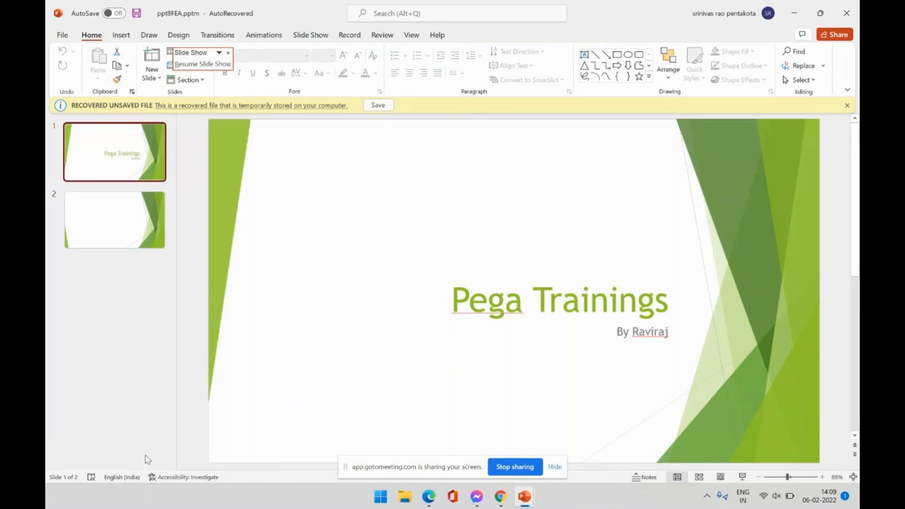
Minimize PowerPoint to the desktop and open File Explorer on Quick access.
{"action": "key", "text": "super+d"}
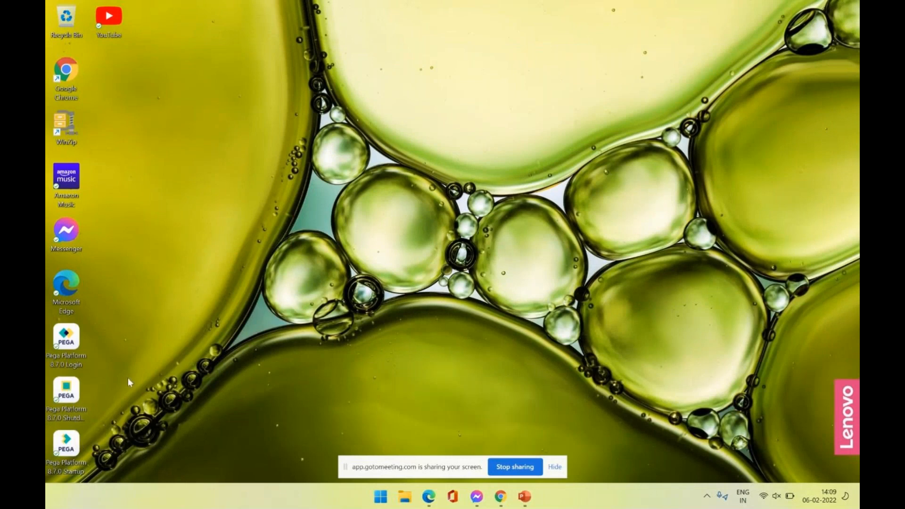
{"action": "left_click", "coordinate": [401, 503]}
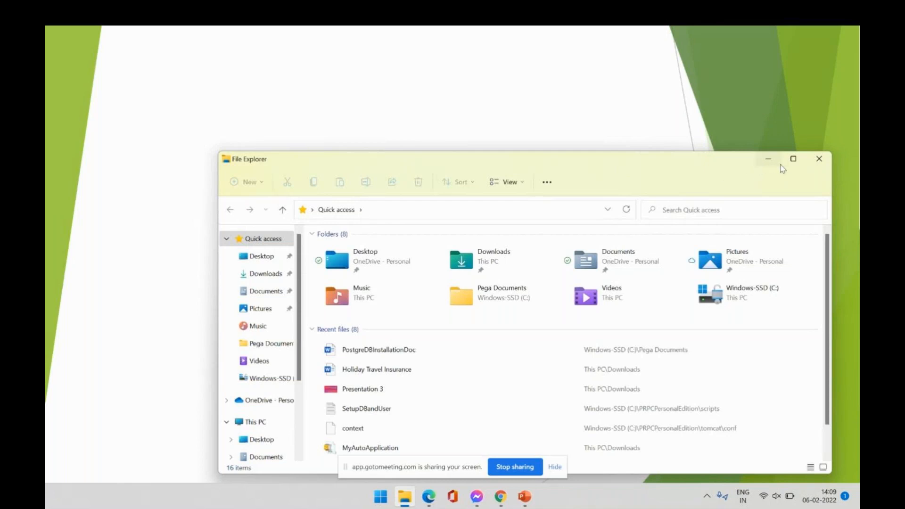
Maximize Explorer and inspect PRPC_PE_8.6 and PRPCPersonalEdition on C:, ending at the drive root.
{"action": "left_click", "coordinate": [793, 163]}
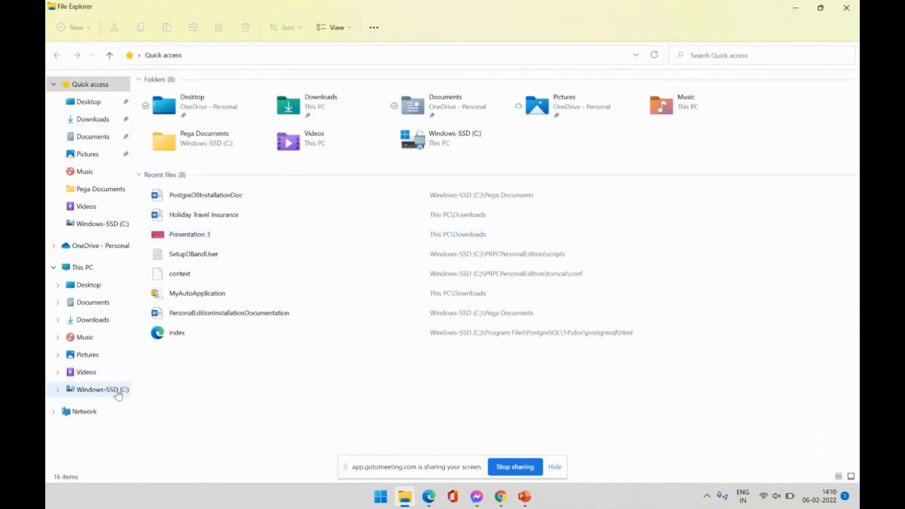
{"action": "left_click", "coordinate": [117, 392]}
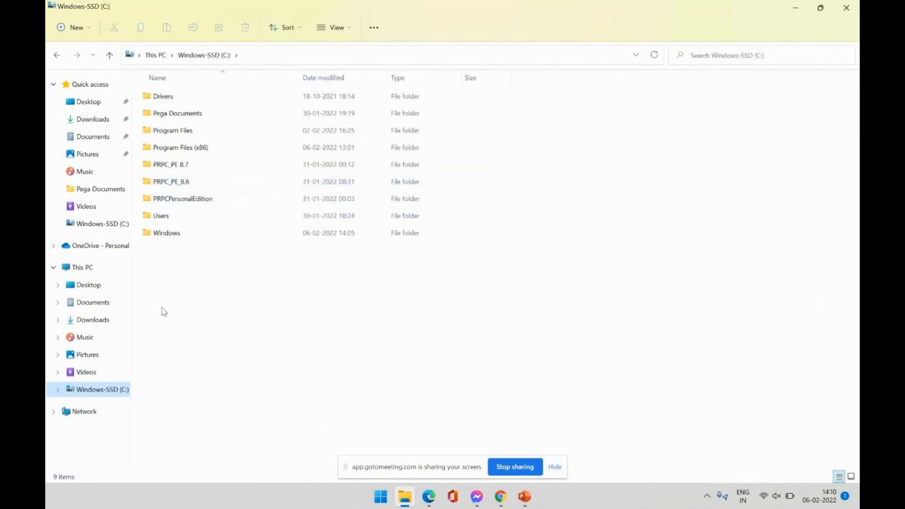
{"action": "double_click", "coordinate": [176, 186]}
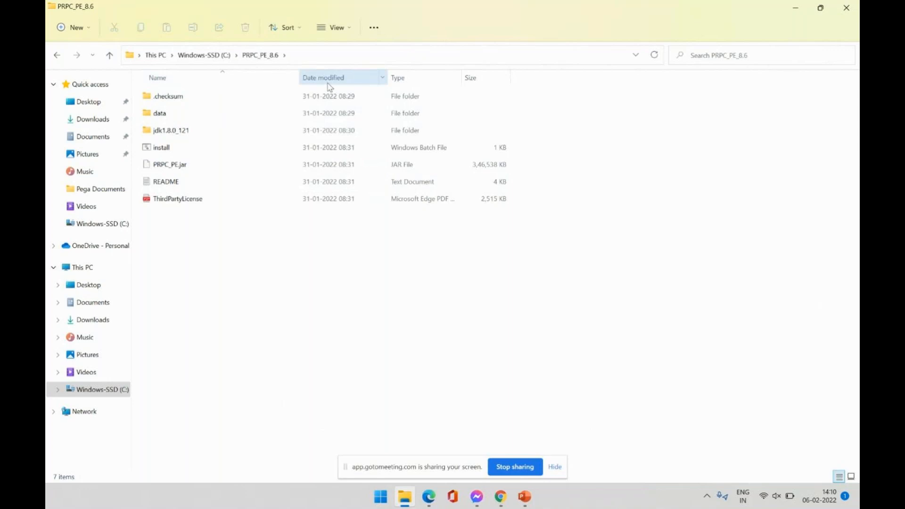
{"action": "left_click", "coordinate": [207, 63]}
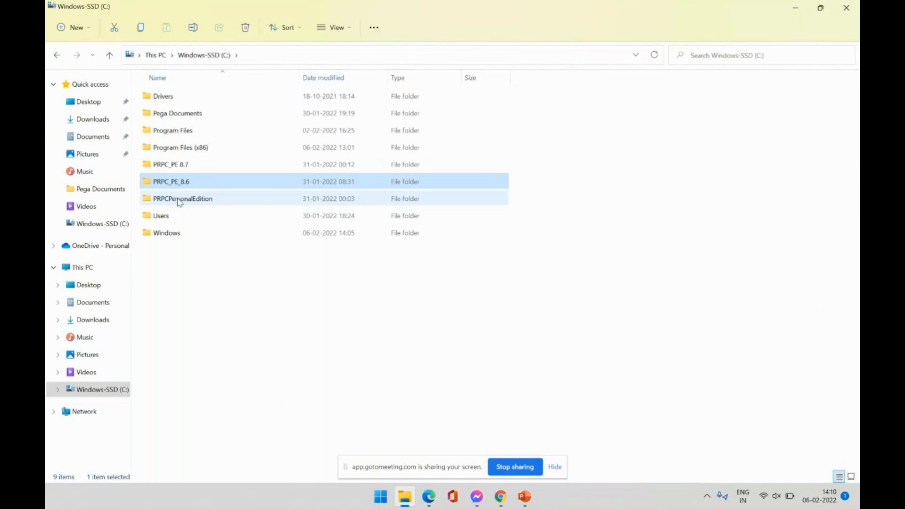
{"action": "mouse_move", "coordinate": [181, 204]}
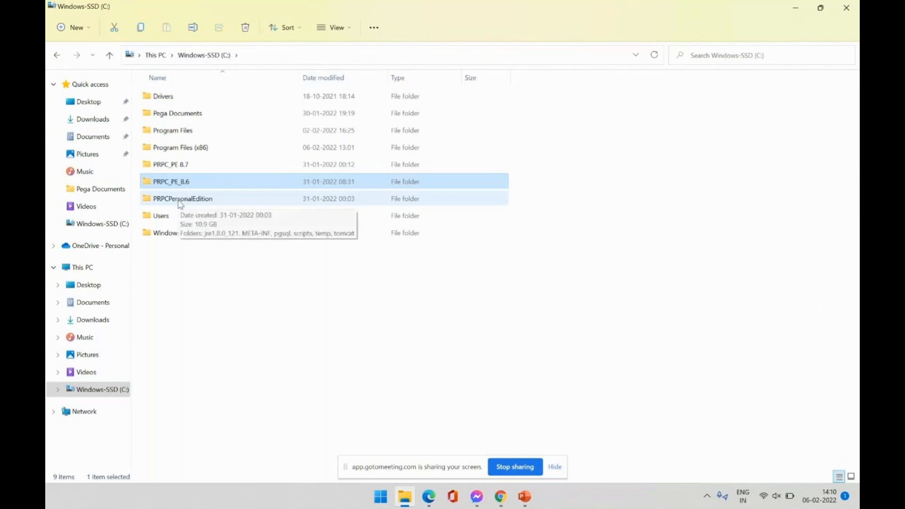
{"action": "double_click", "coordinate": [181, 204]}
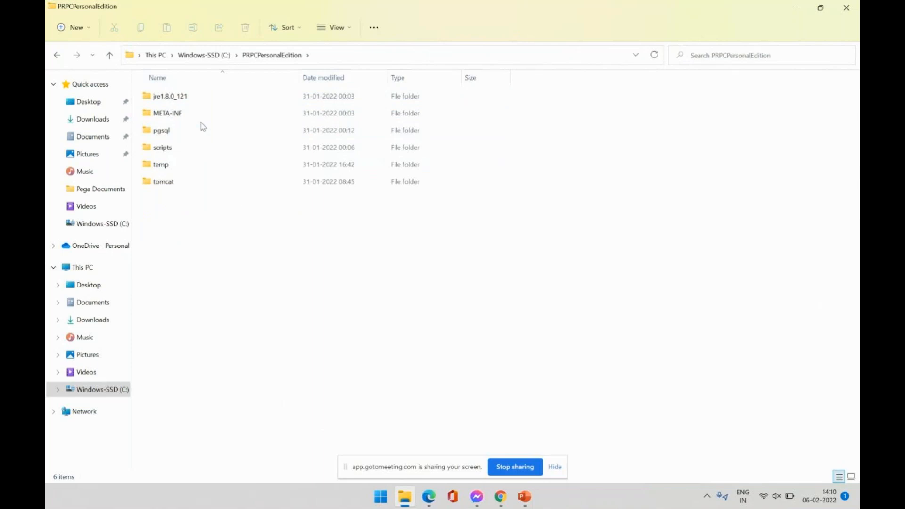
{"action": "left_click", "coordinate": [216, 56]}
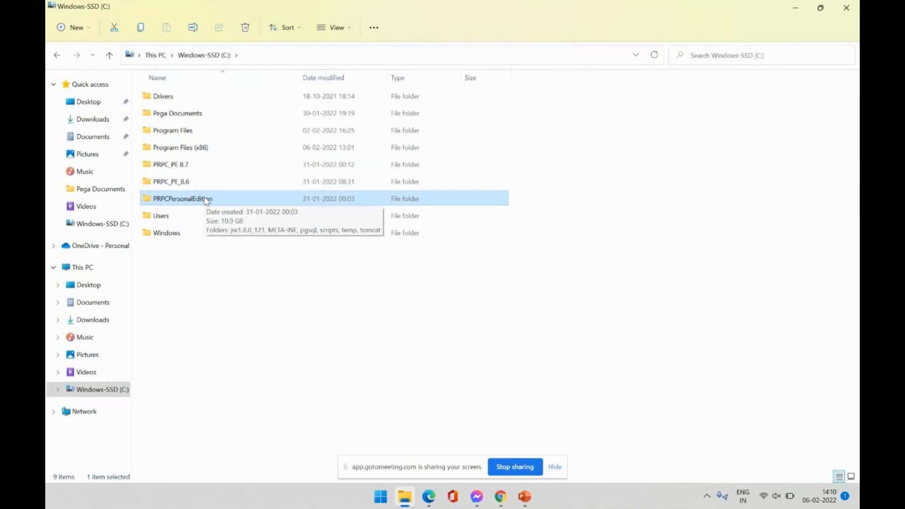
Shift+Delete the PRPCPersonalEdition folder on C: and confirm the permanent deletion.
{"action": "key", "text": "shift+Delete"}
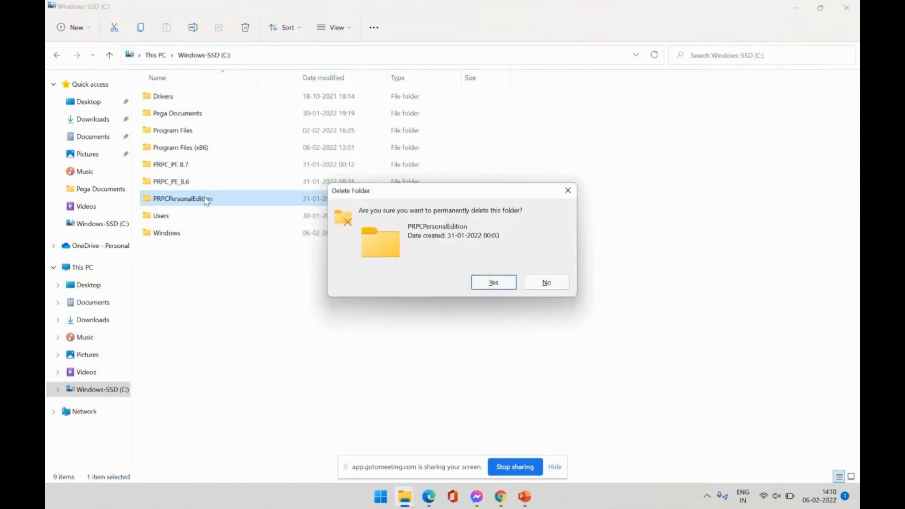
{"action": "left_click", "coordinate": [509, 283]}
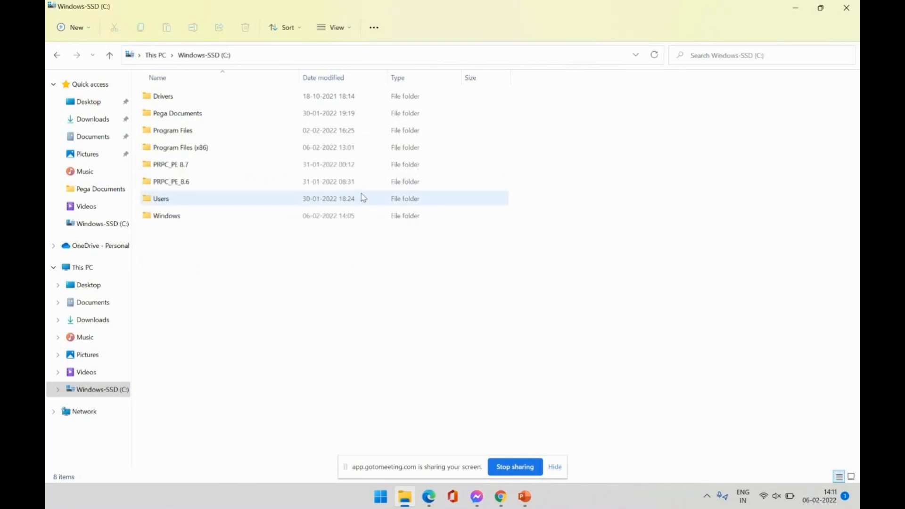
Open the user's %temp% folder through the Run dialog.
{"action": "key", "text": "super"}
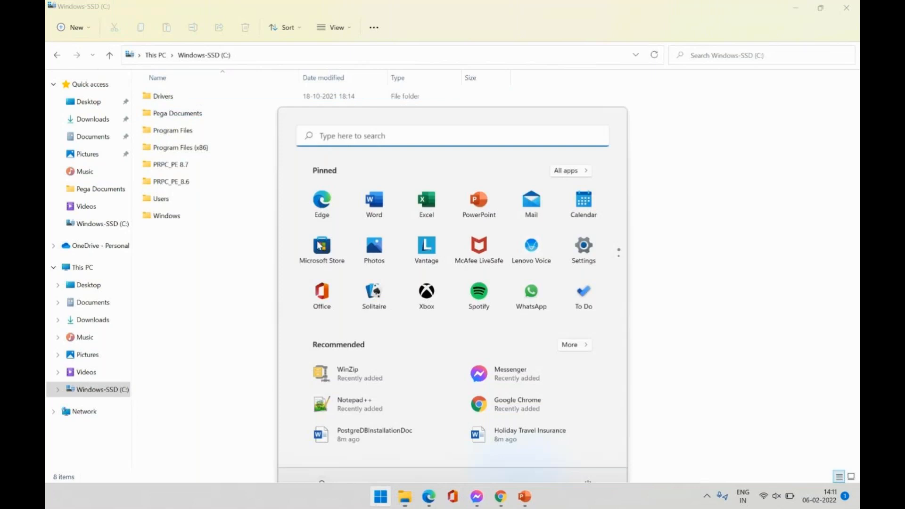
{"action": "type", "text": "cm"}
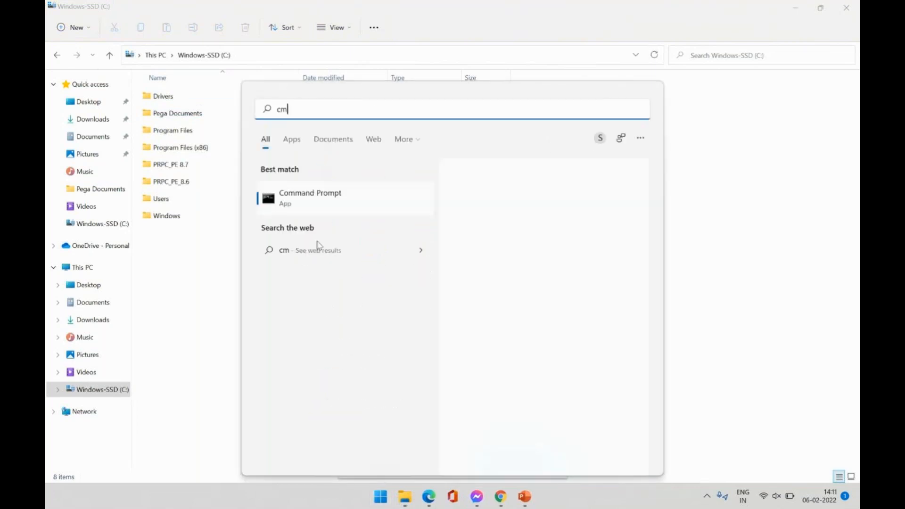
{"action": "type", "text": "d"}
{"action": "key", "text": "BackSpace"}
{"action": "key", "text": "BackSpace"}
{"action": "key", "text": "BackSpace"}
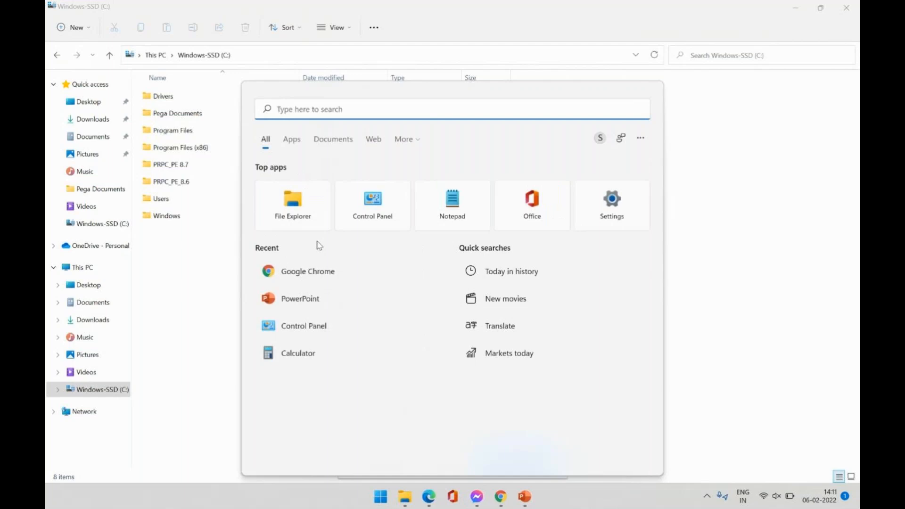
{"action": "type", "text": "run"}
{"action": "key", "text": "Return"}
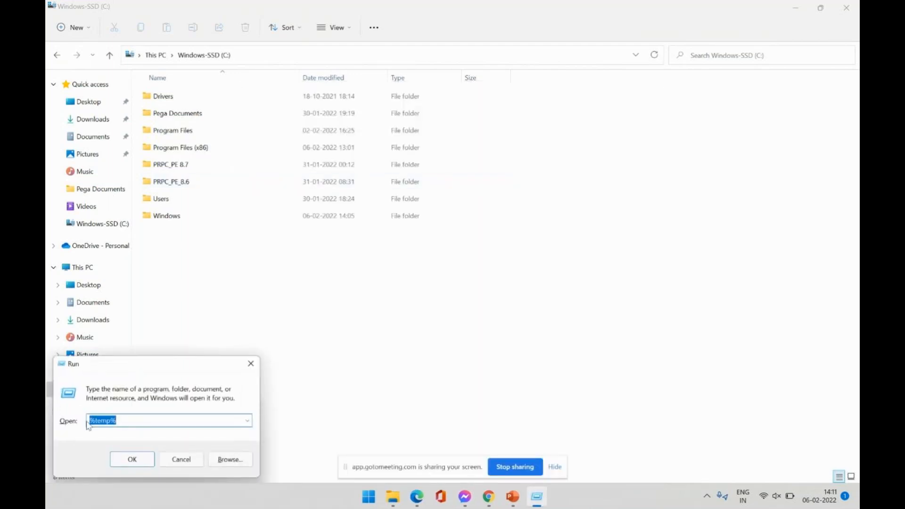
{"action": "left_click", "coordinate": [130, 458]}
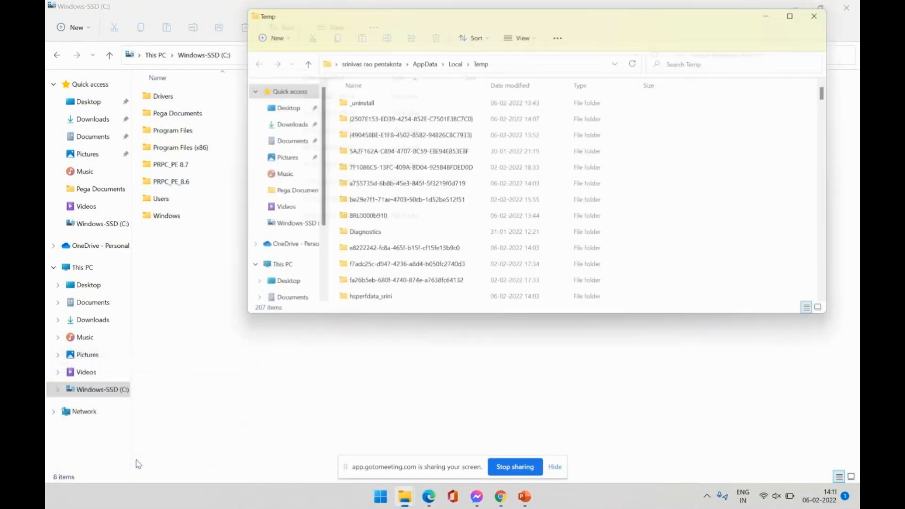
Permanently delete all 207 Temp items, skipping every in-use file, then close the Temp window.
{"action": "double_click", "coordinate": [501, 16]}
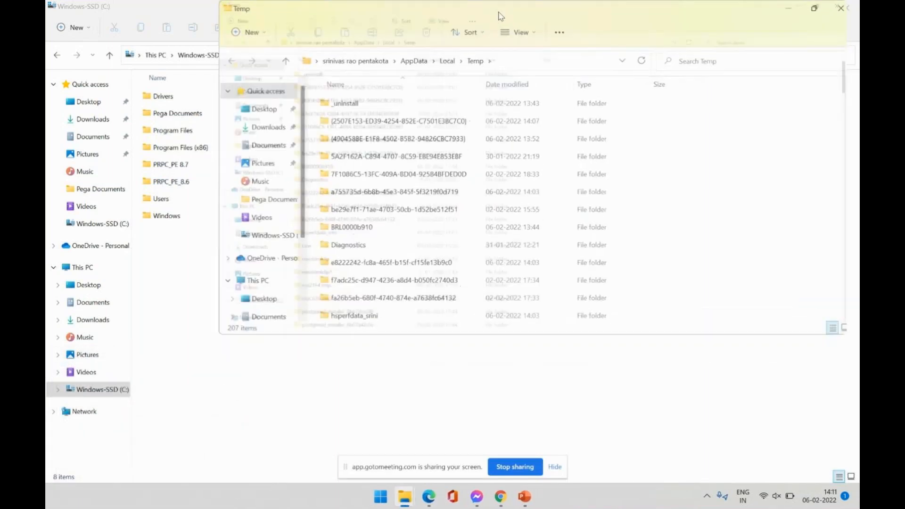
{"action": "left_click", "coordinate": [478, 221]}
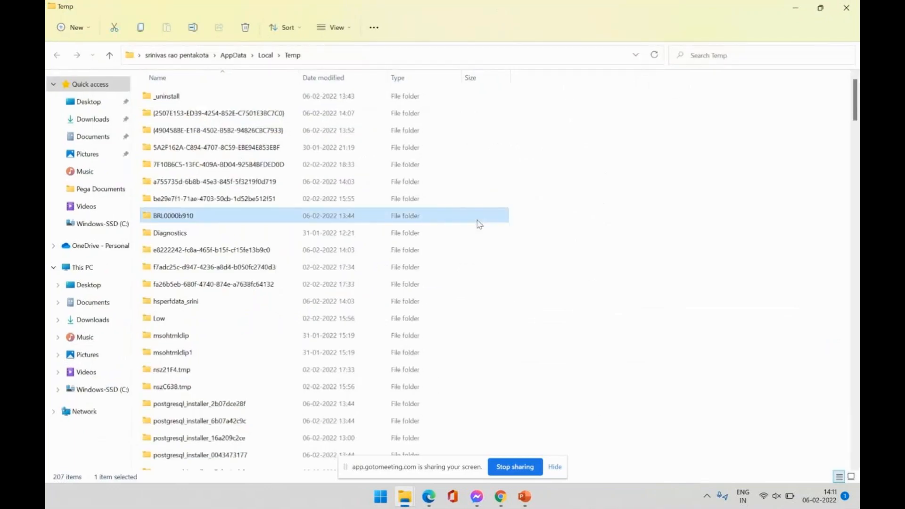
{"action": "key", "text": "ctrl+a"}
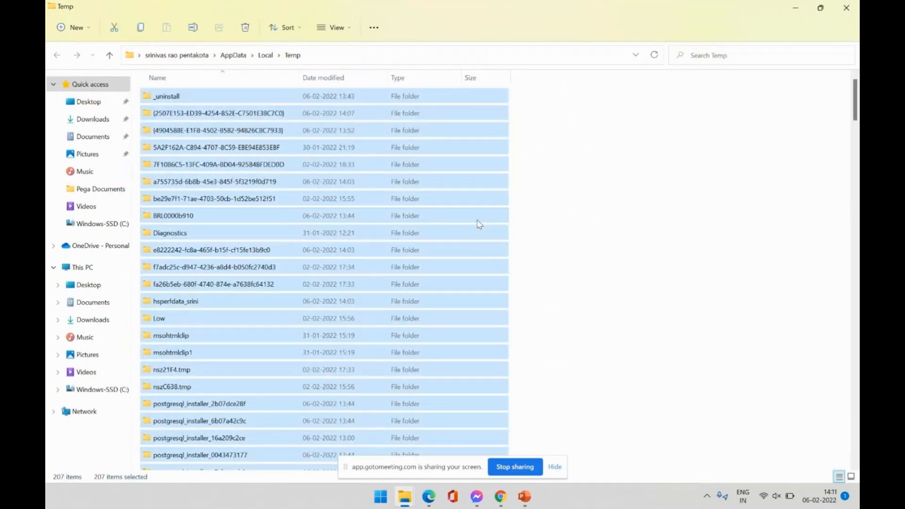
{"action": "key", "text": "shift+Delete"}
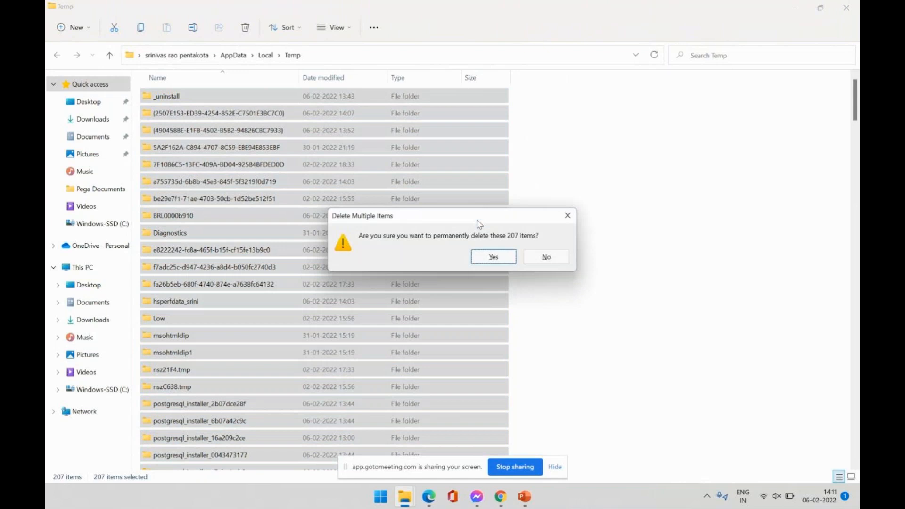
{"action": "left_click", "coordinate": [479, 257]}
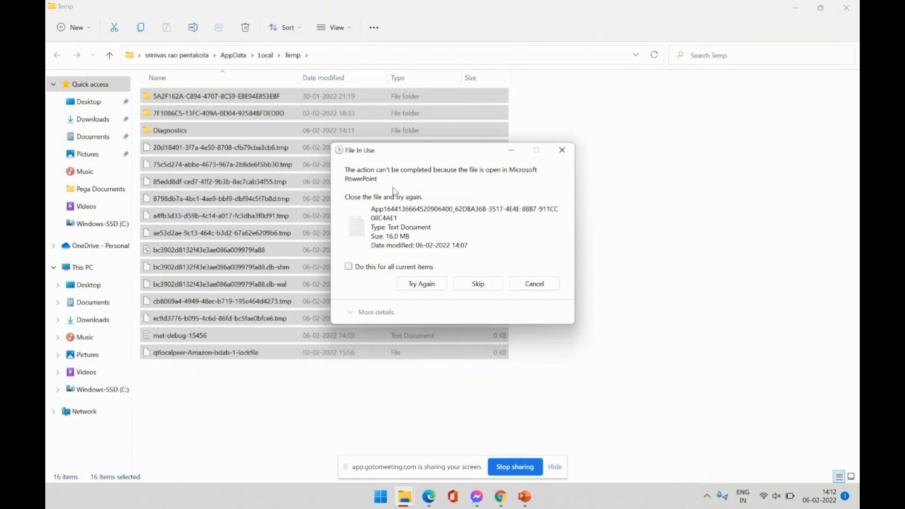
{"action": "left_click", "coordinate": [464, 284]}
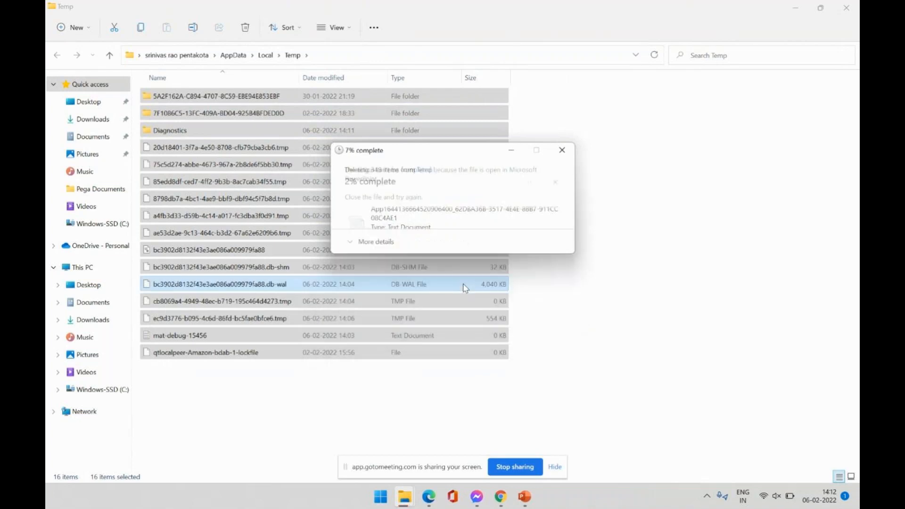
{"action": "left_click", "coordinate": [348, 267]}
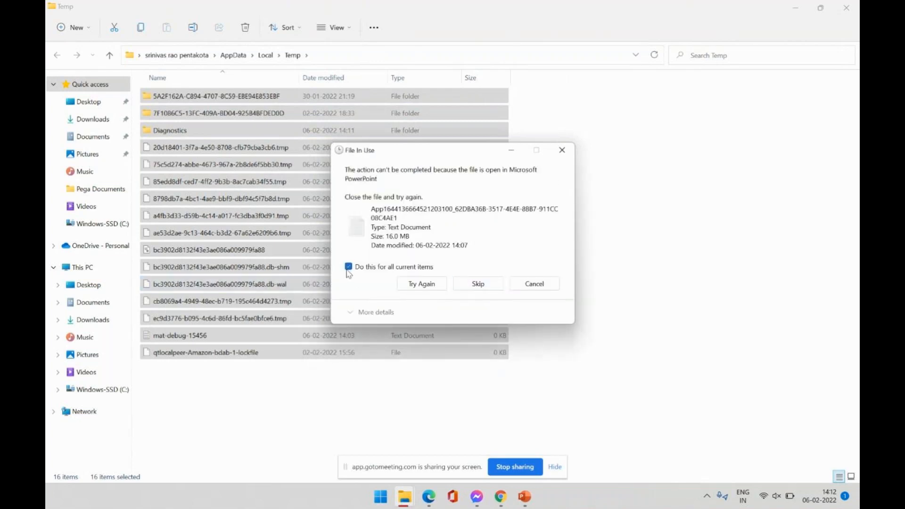
{"action": "left_click", "coordinate": [475, 285]}
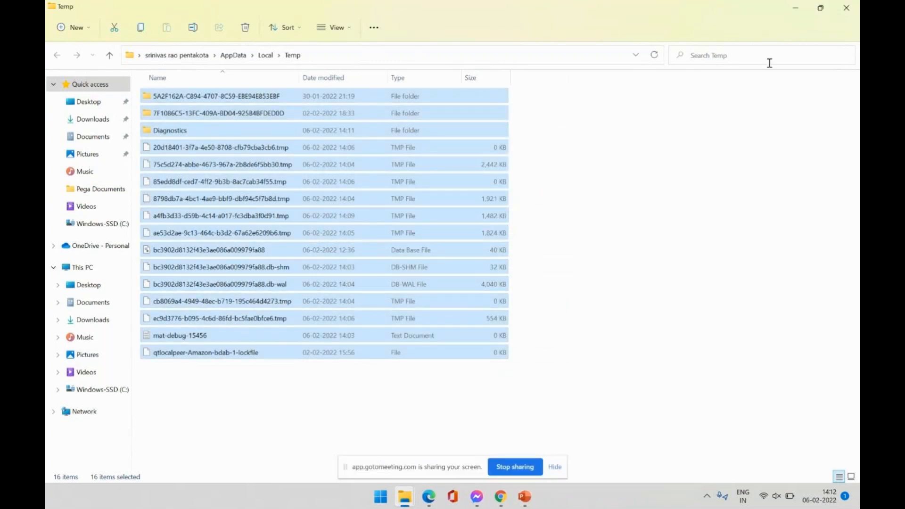
{"action": "left_click", "coordinate": [847, 8]}
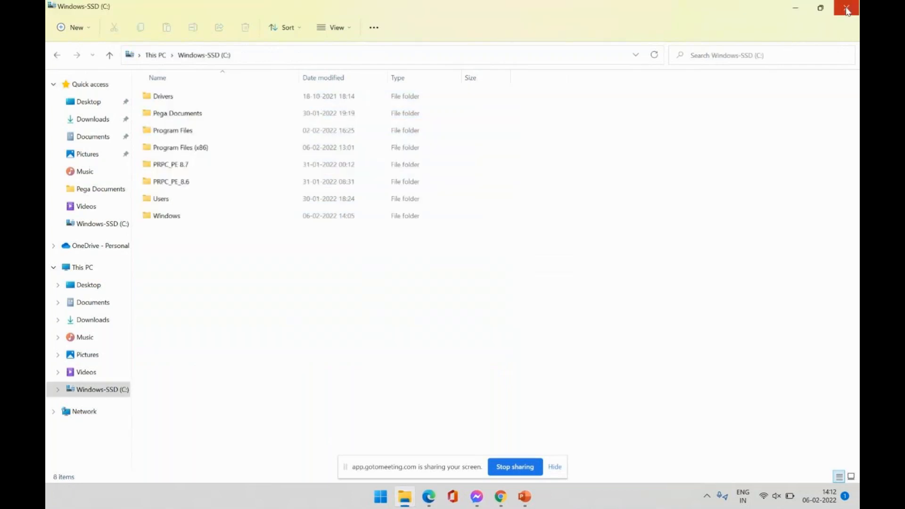
Open the McAfee LiveSafe main window from the tray icon, then close it.
{"action": "left_click", "coordinate": [707, 497]}
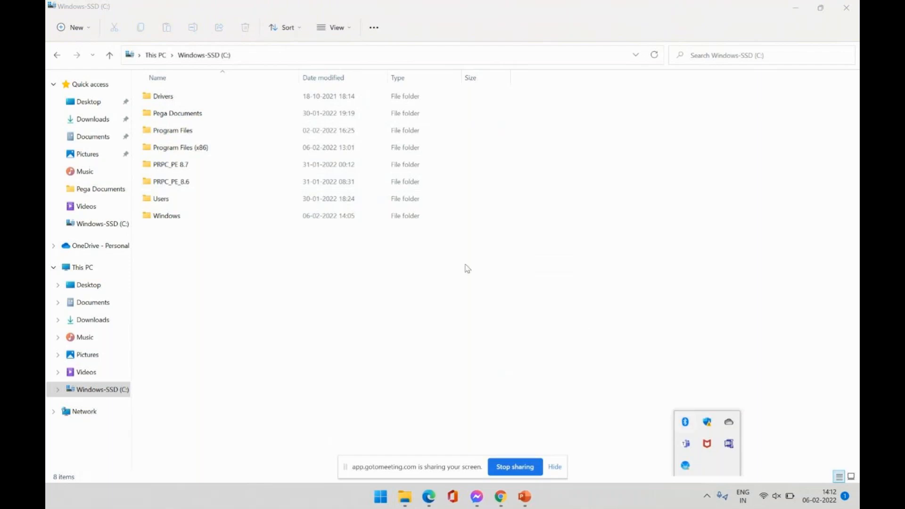
{"action": "right_click", "coordinate": [707, 445]}
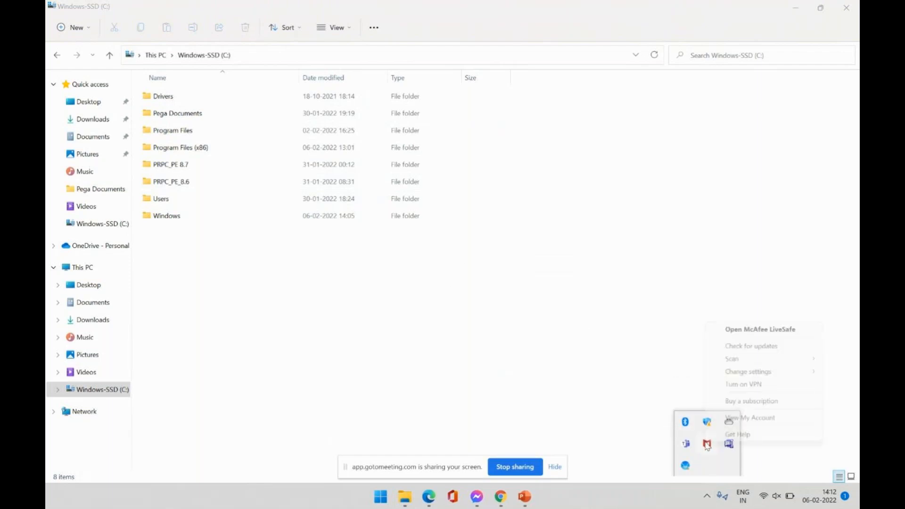
{"action": "left_click", "coordinate": [740, 332]}
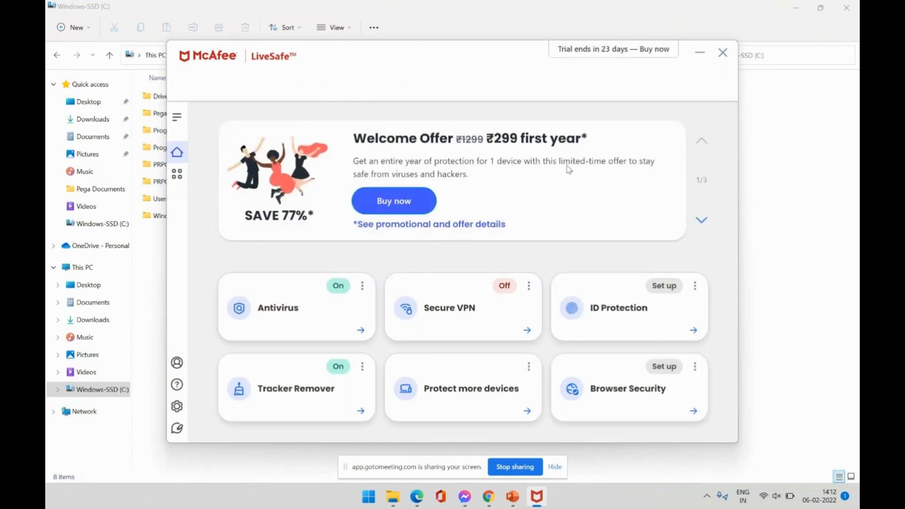
{"action": "left_click", "coordinate": [722, 52]}
Turn off the McAfee firewall to resume in 30 minutes, then minimize LiveSafe.
{"action": "left_click", "coordinate": [707, 499]}
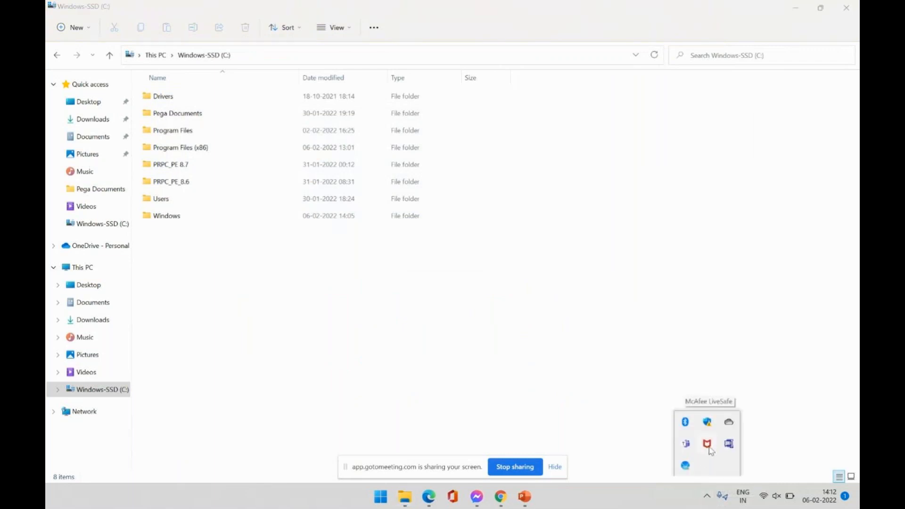
{"action": "right_click", "coordinate": [708, 446]}
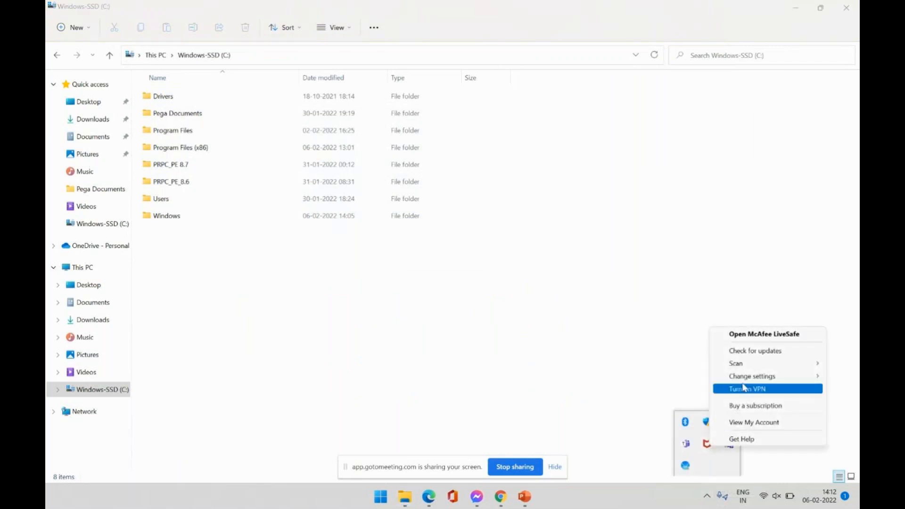
{"action": "mouse_move", "coordinate": [748, 376]}
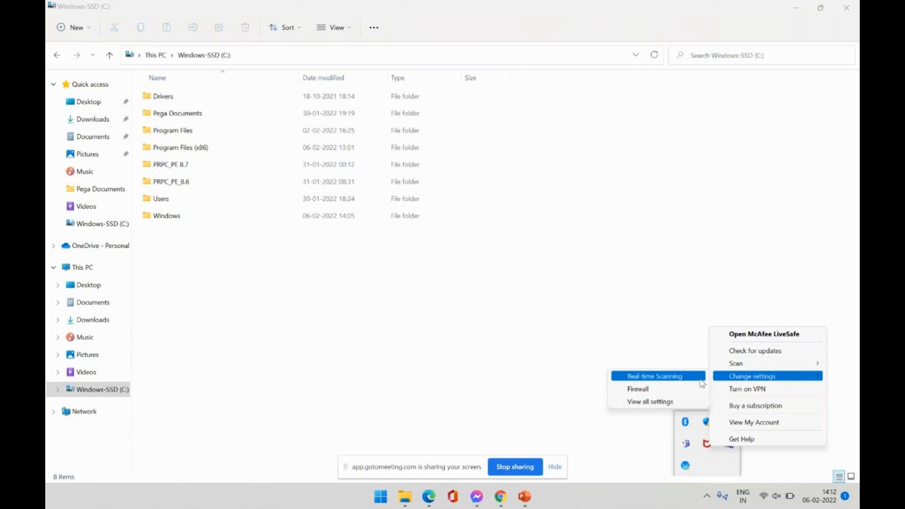
{"action": "left_click", "coordinate": [656, 391]}
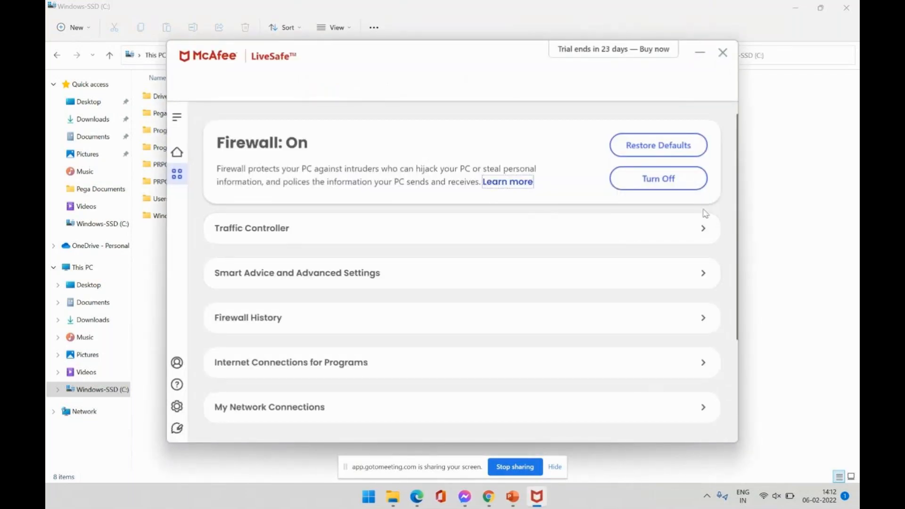
{"action": "left_click", "coordinate": [674, 184]}
{"action": "left_click", "coordinate": [459, 277]}
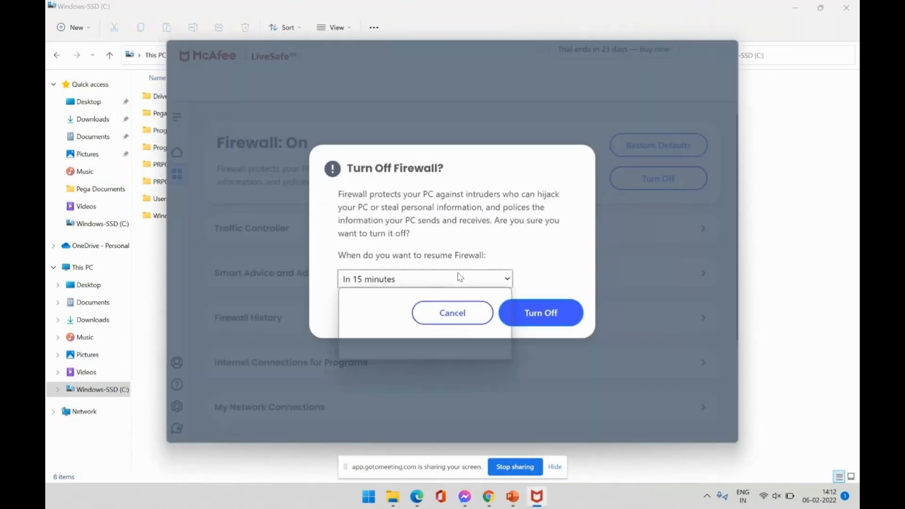
{"action": "left_click", "coordinate": [416, 307]}
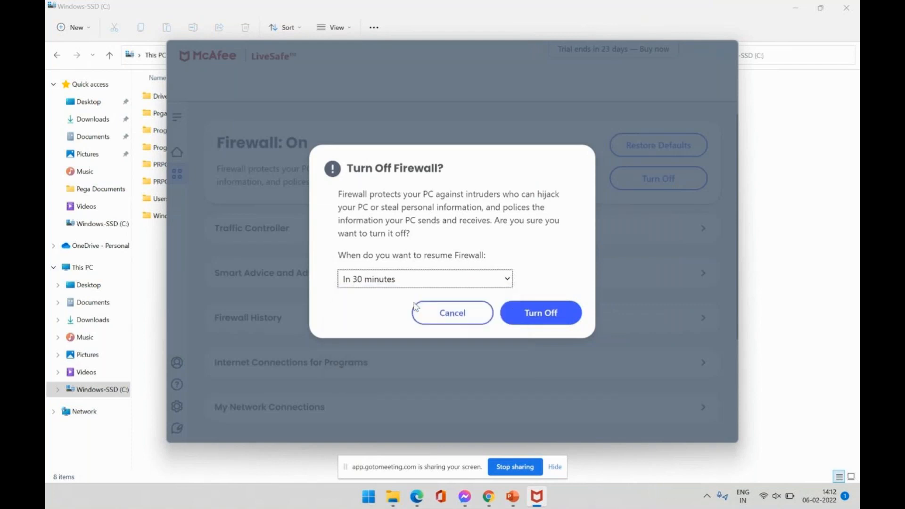
{"action": "left_click", "coordinate": [541, 313]}
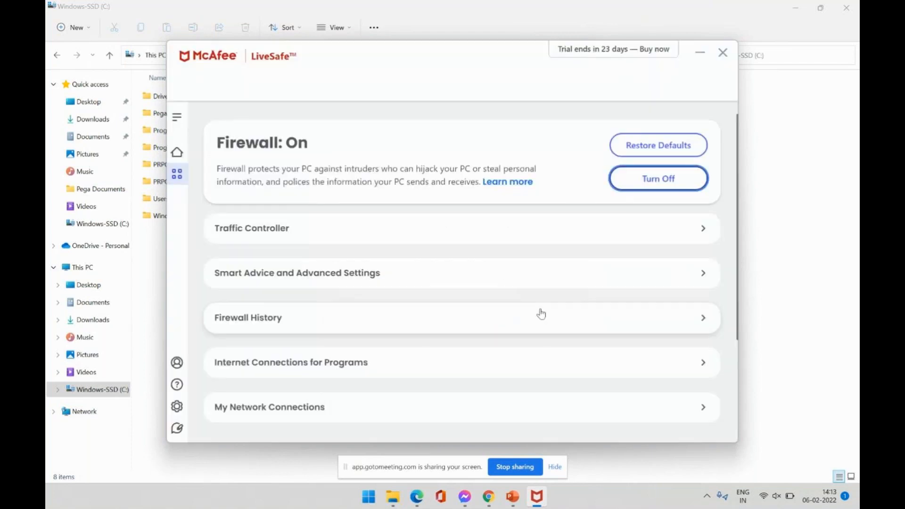
{"action": "left_click", "coordinate": [701, 52]}
Open the PRPC_PE_8.6 folder and dismiss the app prompt for PRPC_PE.jar.
{"action": "double_click", "coordinate": [201, 186]}
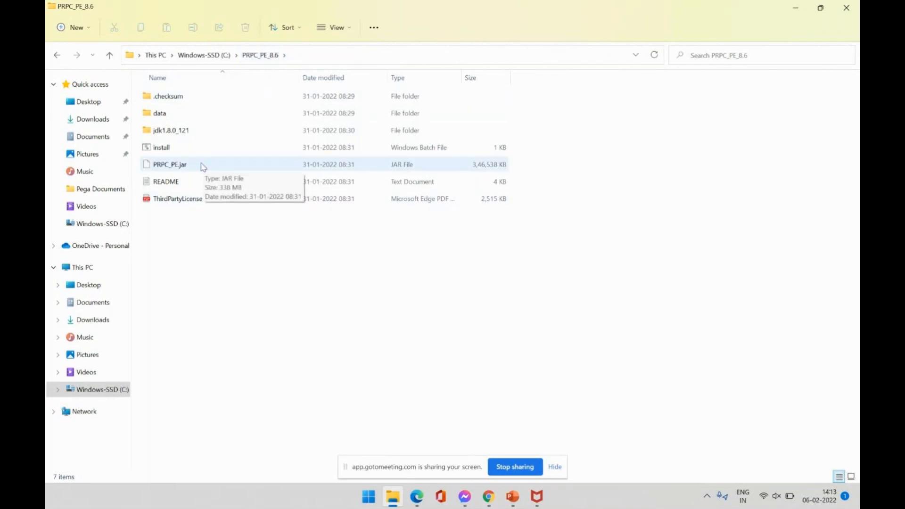
{"action": "left_click", "coordinate": [173, 151]}
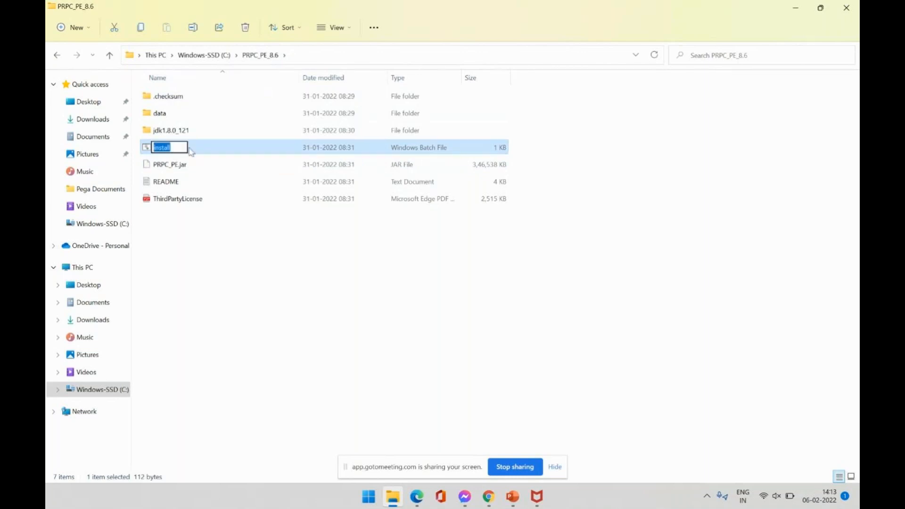
{"action": "double_click", "coordinate": [220, 163]}
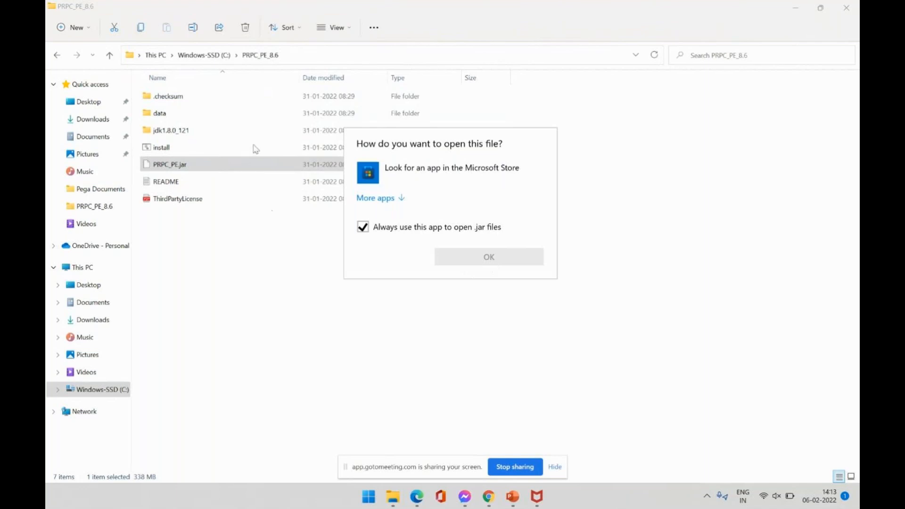
{"action": "left_click", "coordinate": [300, 206]}
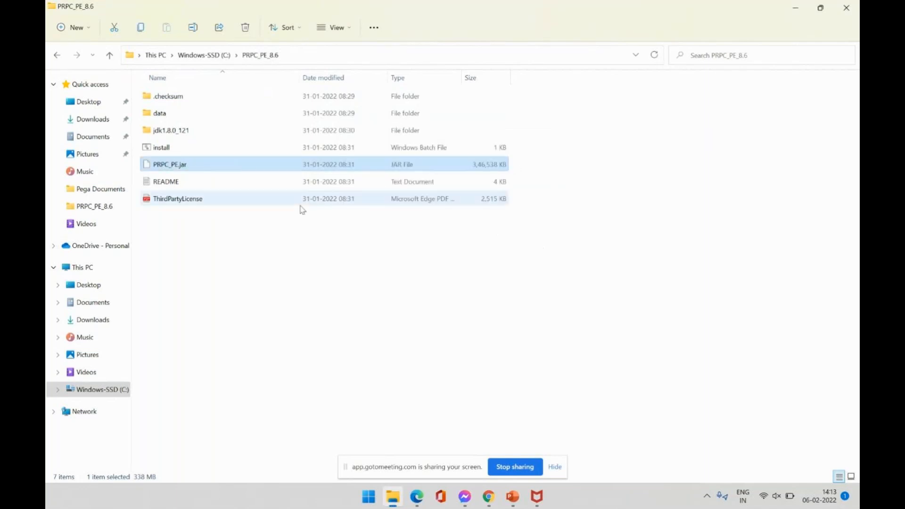
Run the install batch file and minimize its console window.
{"action": "left_click", "coordinate": [218, 149]}
{"action": "left_click", "coordinate": [217, 148]}
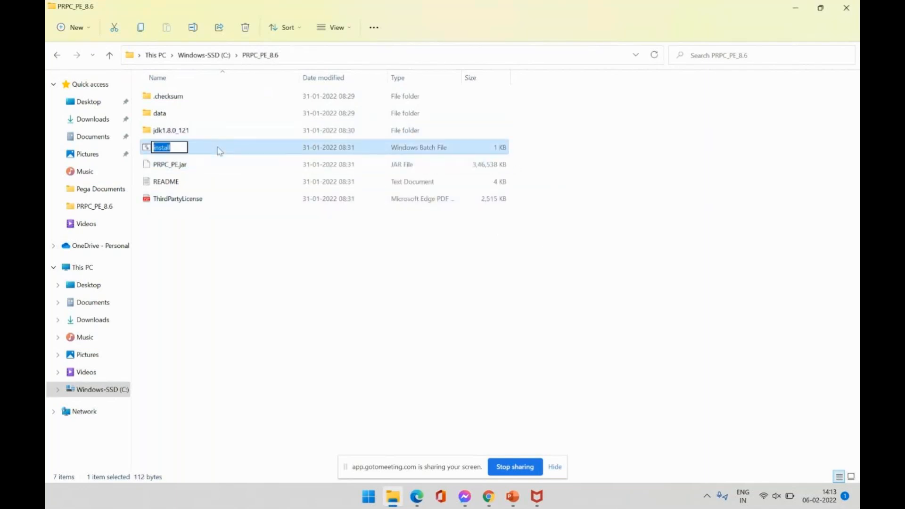
{"action": "left_click", "coordinate": [145, 148]}
{"action": "double_click", "coordinate": [146, 150]}
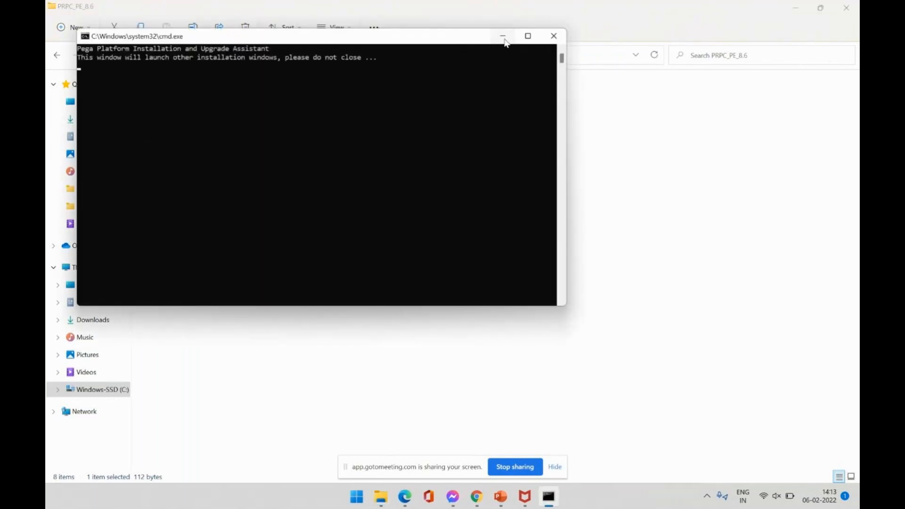
{"action": "left_click", "coordinate": [503, 36]}
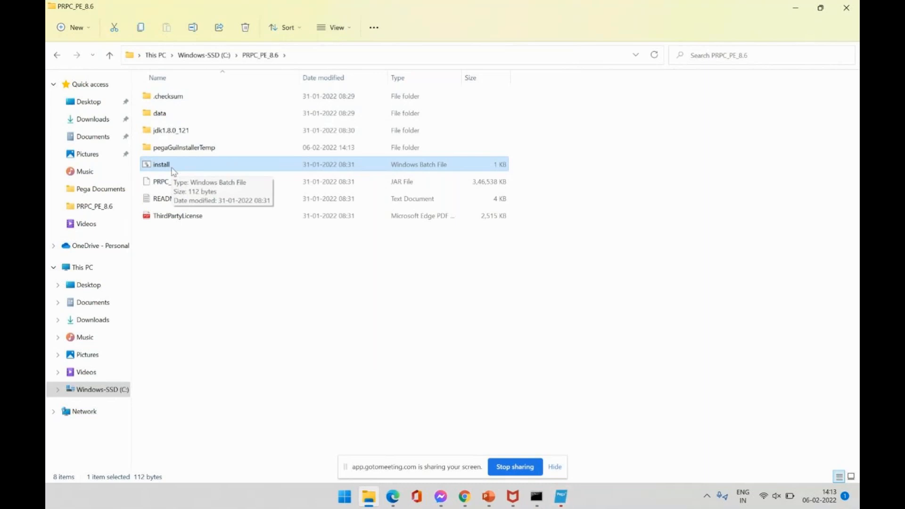
Run install as administrator and bring the Pega Platform Personal Edition setup window in front.
{"action": "right_click", "coordinate": [173, 169]}
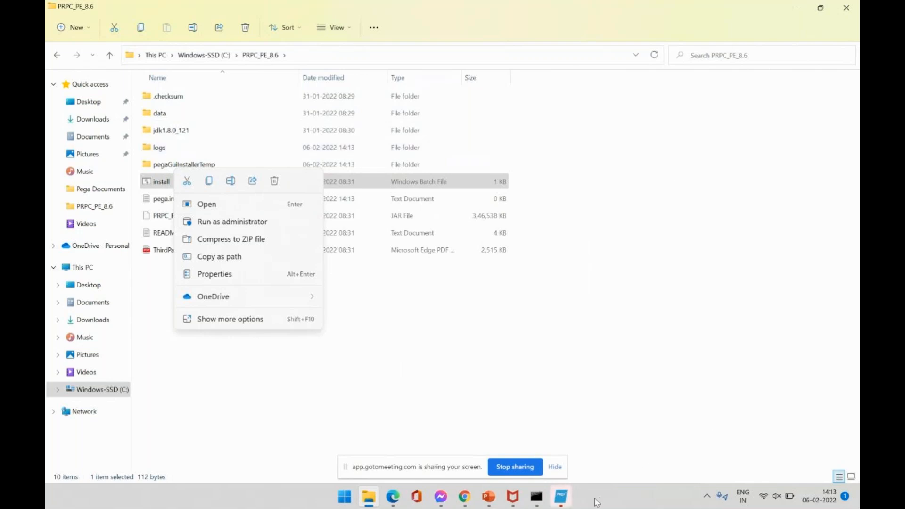
{"action": "left_click", "coordinate": [567, 498]}
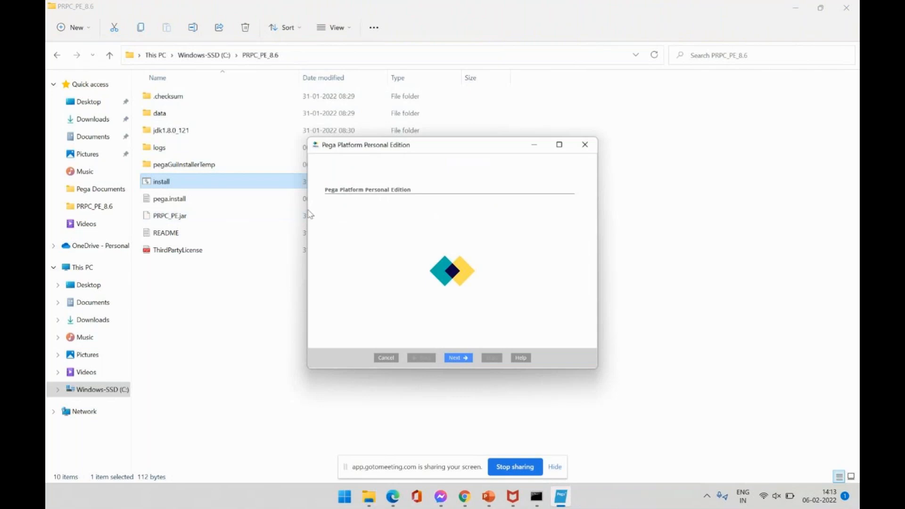
{"action": "left_click", "coordinate": [538, 498]}
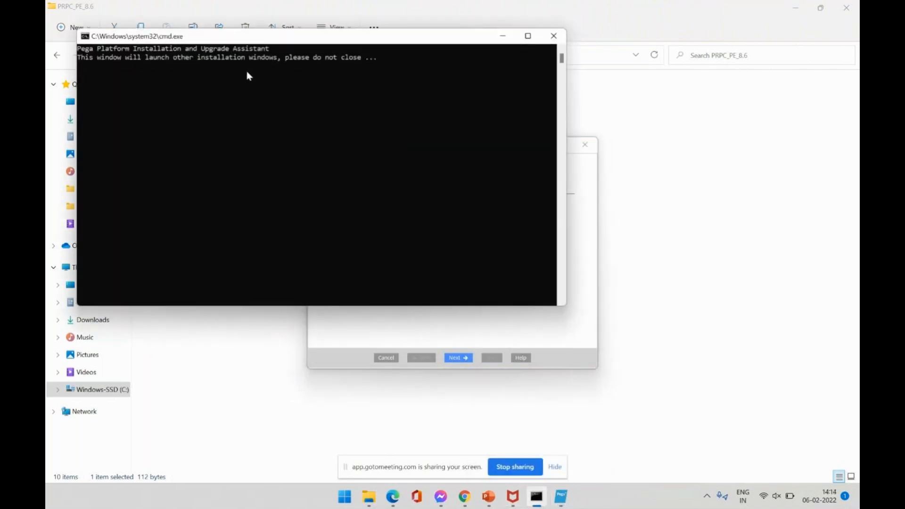
{"action": "left_click_drag", "start_coordinate": [246, 74], "coordinate": [386, 145]}
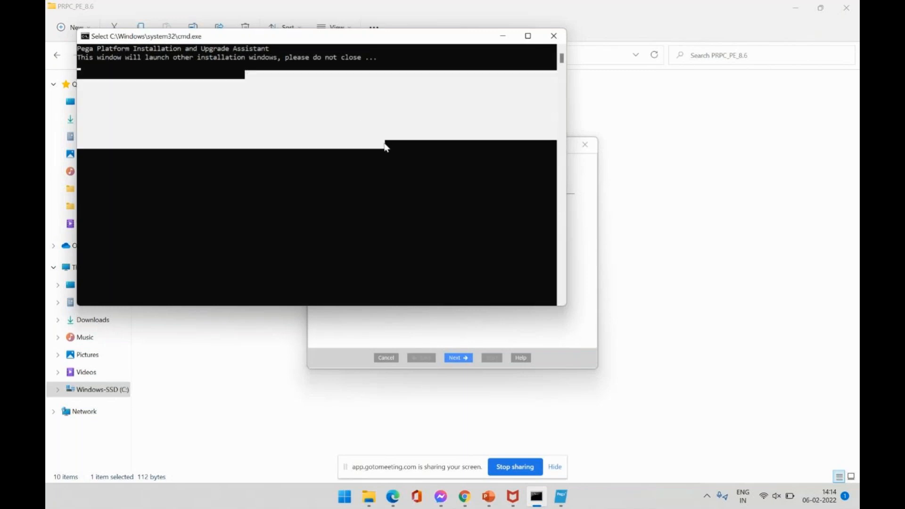
{"action": "left_click", "coordinate": [443, 324]}
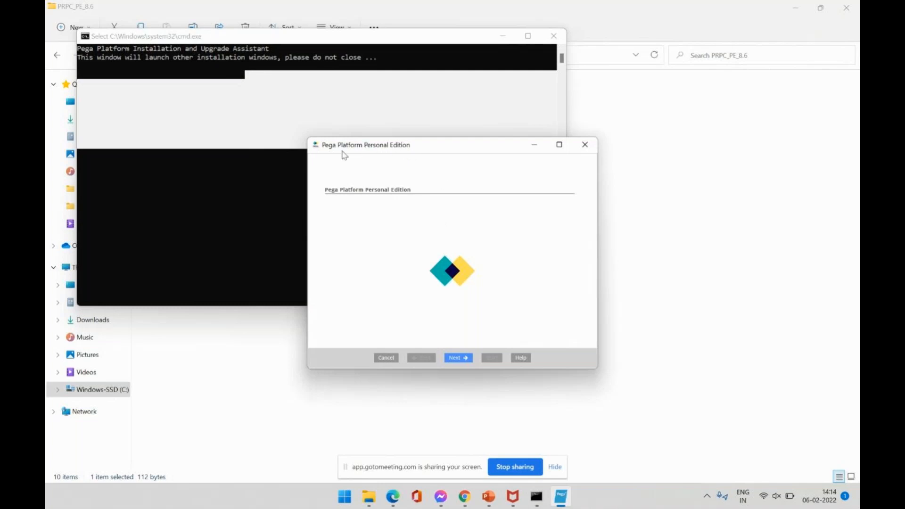
Go past the splash and Overview pages and accept the license agreement.
{"action": "left_click", "coordinate": [460, 358]}
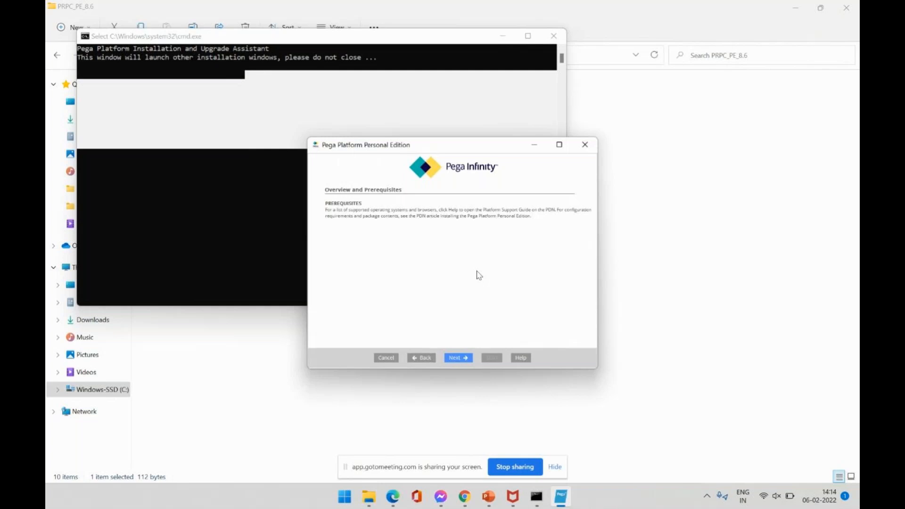
{"action": "left_click", "coordinate": [460, 359]}
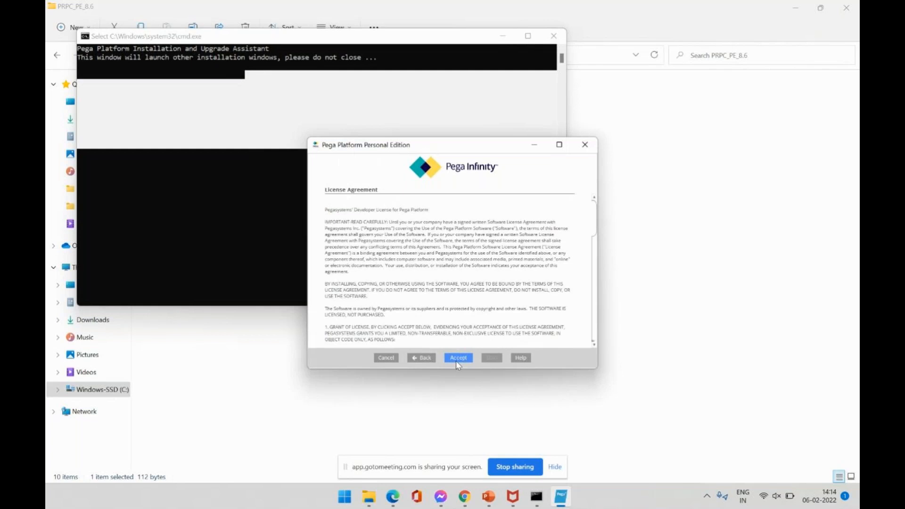
{"action": "left_click", "coordinate": [457, 360]}
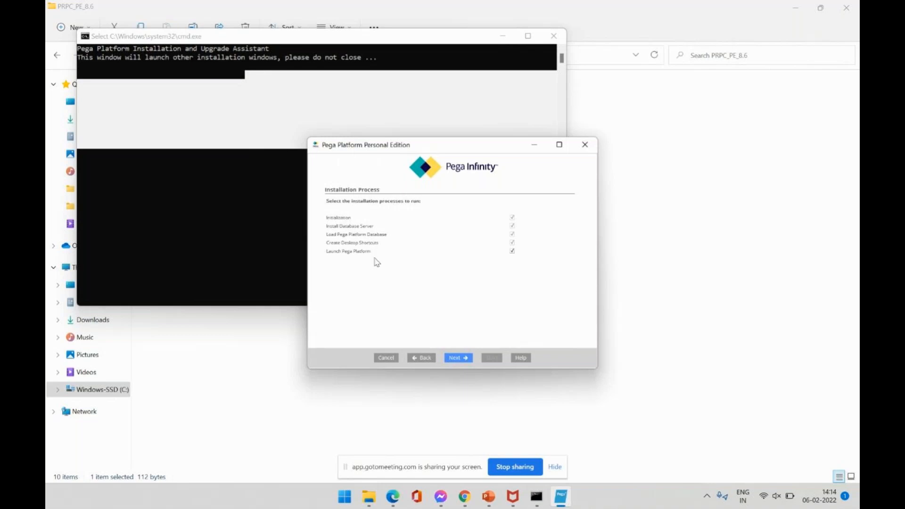
Keep C:\ as install directory, verify ports 5432 and 8080 are free, and continue to Installing.
{"action": "left_click", "coordinate": [461, 362]}
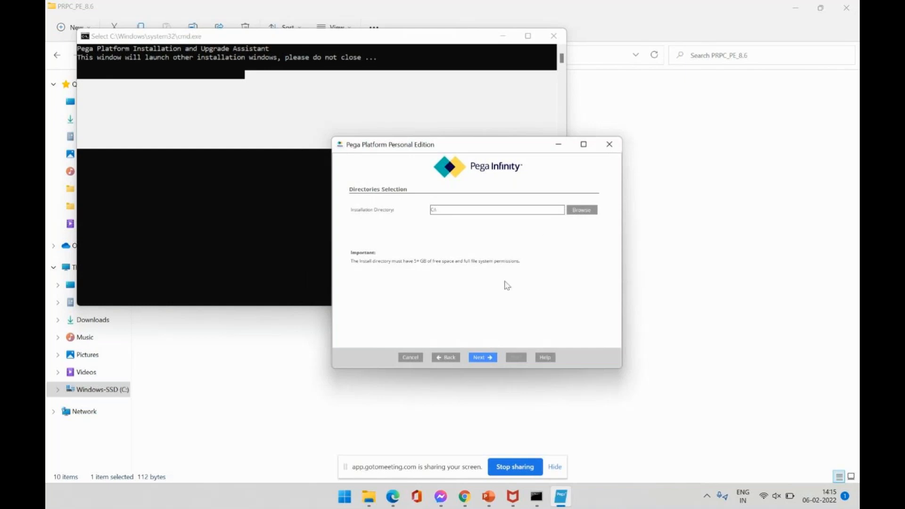
{"action": "left_click", "coordinate": [487, 360]}
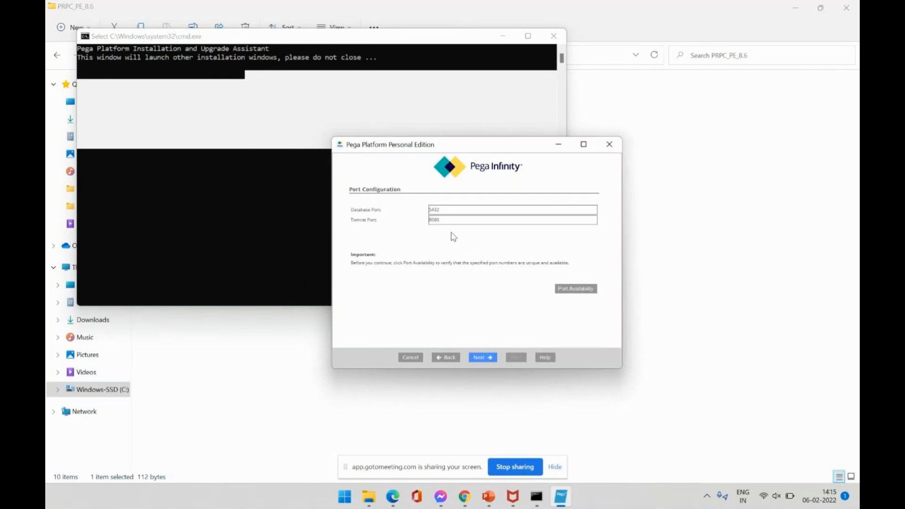
{"action": "double_click", "coordinate": [444, 209]}
{"action": "left_click", "coordinate": [436, 221]}
{"action": "double_click", "coordinate": [436, 221]}
{"action": "left_click", "coordinate": [580, 291]}
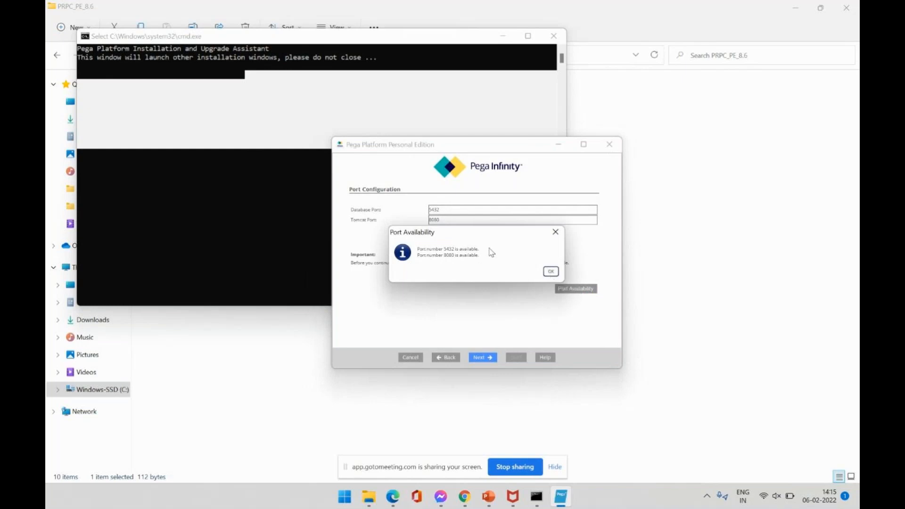
{"action": "left_click", "coordinate": [557, 272]}
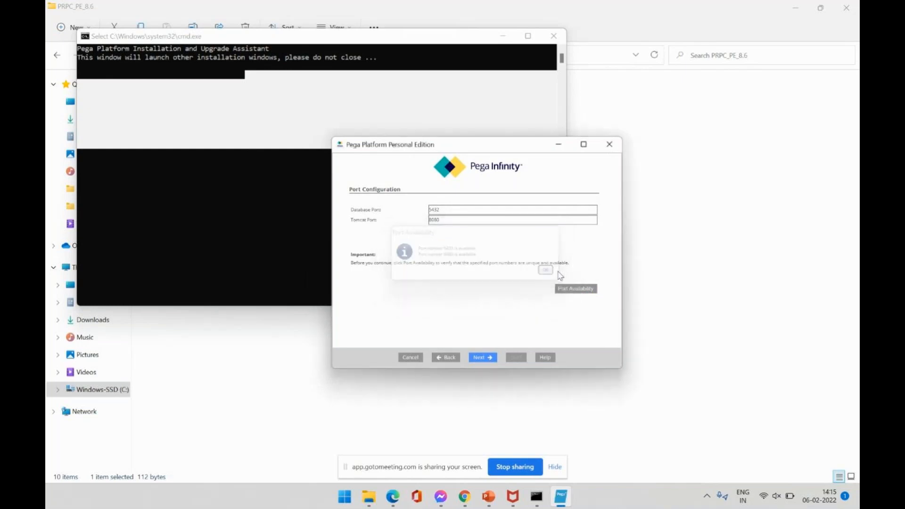
{"action": "left_click", "coordinate": [483, 358]}
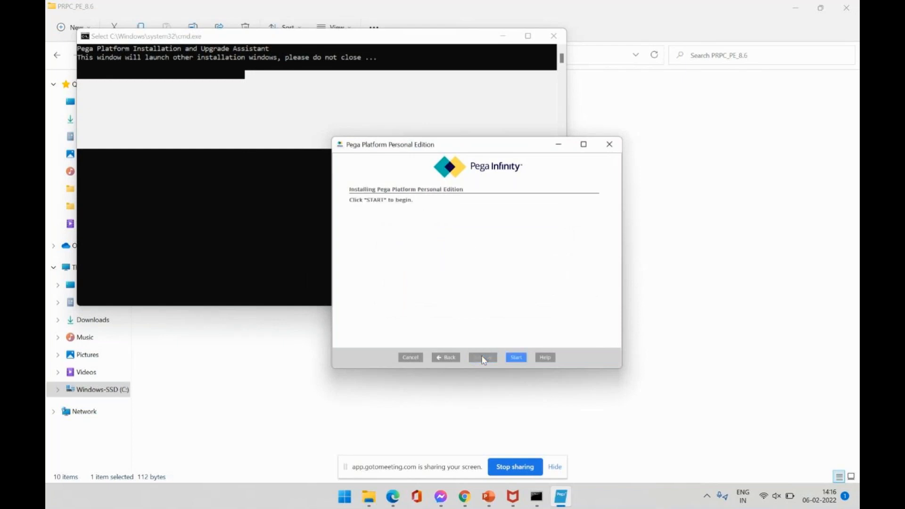
Start the Pega 8.6 installation and snap the installer window right so its log is readable.
{"action": "left_click", "coordinate": [517, 357]}
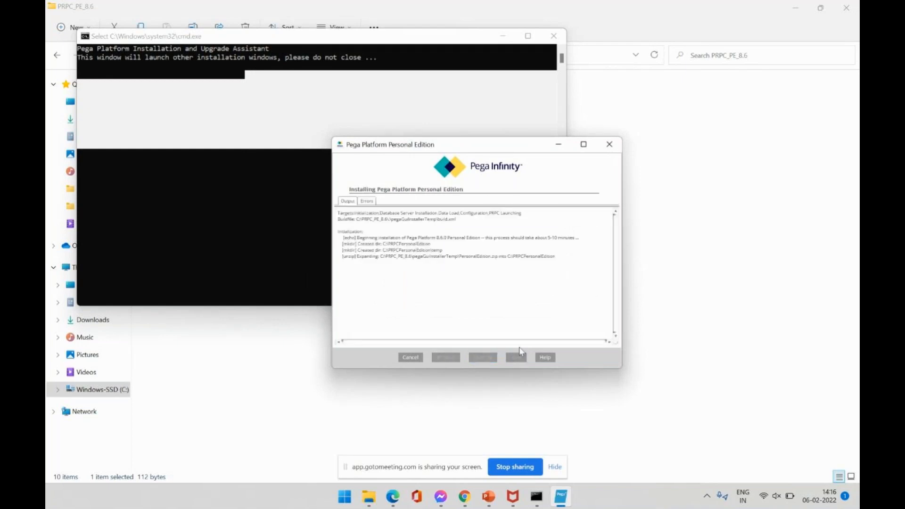
{"action": "key", "text": "super+Right"}
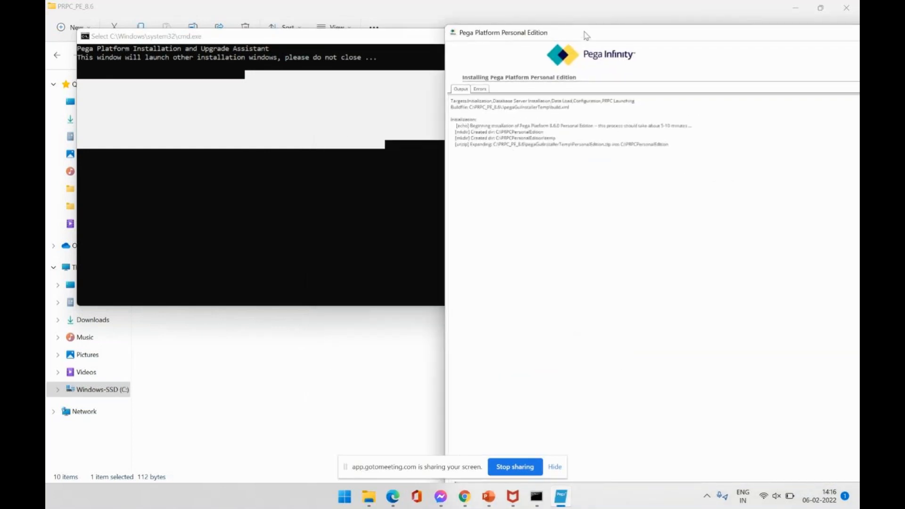
{"action": "left_click_drag", "start_coordinate": [587, 36], "coordinate": [496, 24]}
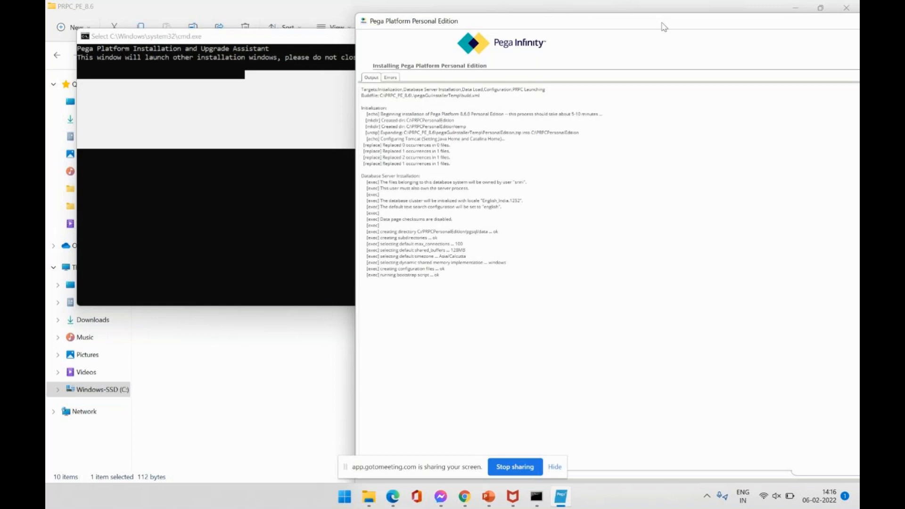
Shift the installer window left and dismiss the Battery saver and OneDrive notifications.
{"action": "left_click_drag", "start_coordinate": [661, 26], "coordinate": [615, 25]}
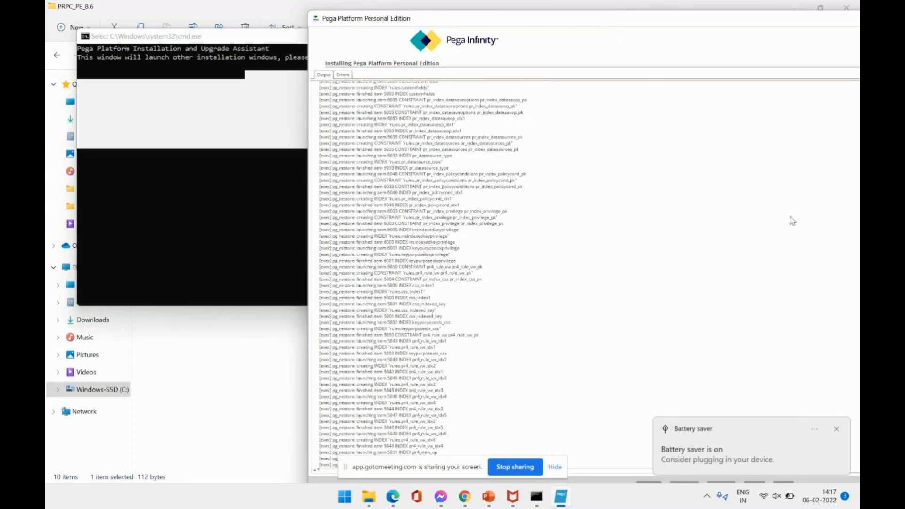
{"action": "left_click", "coordinate": [838, 431]}
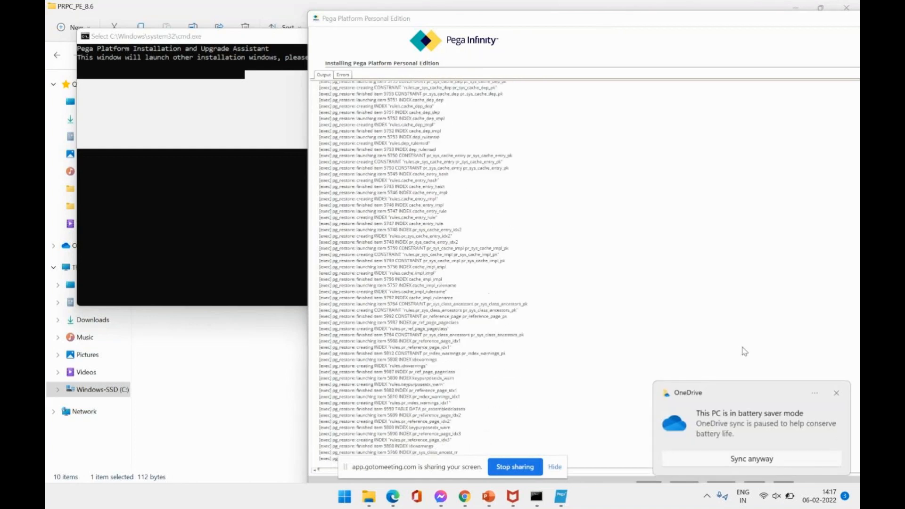
{"action": "left_click", "coordinate": [838, 394]}
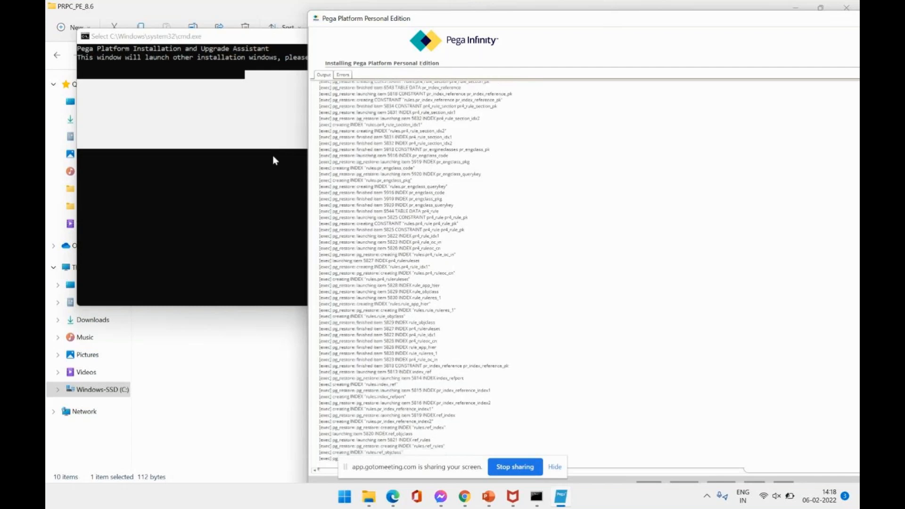
Bring the GoToMeeting call forward in Chrome and open its recording options.
{"action": "left_click", "coordinate": [465, 498]}
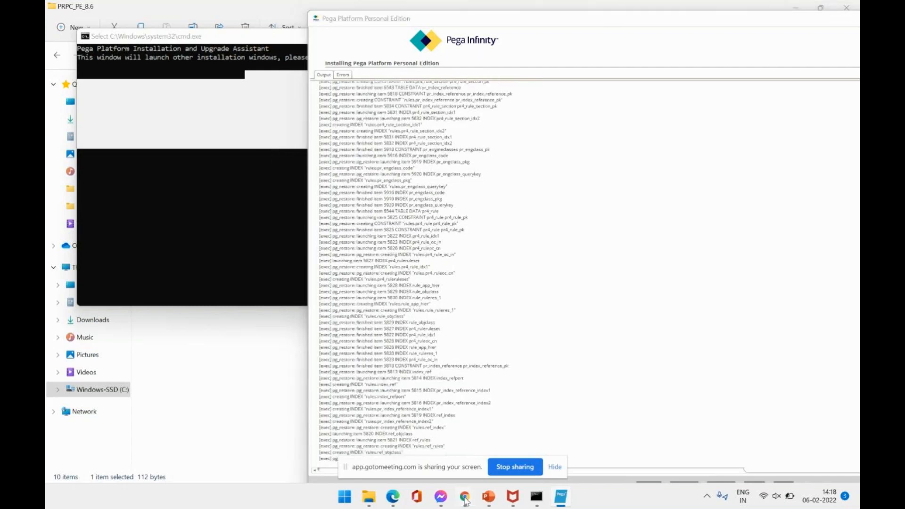
{"action": "mouse_move", "coordinate": [465, 502]}
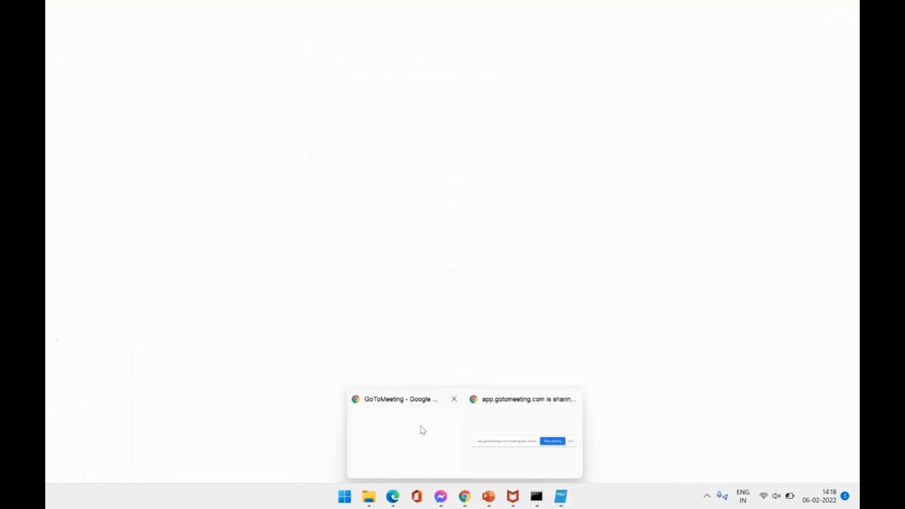
{"action": "left_click", "coordinate": [420, 427]}
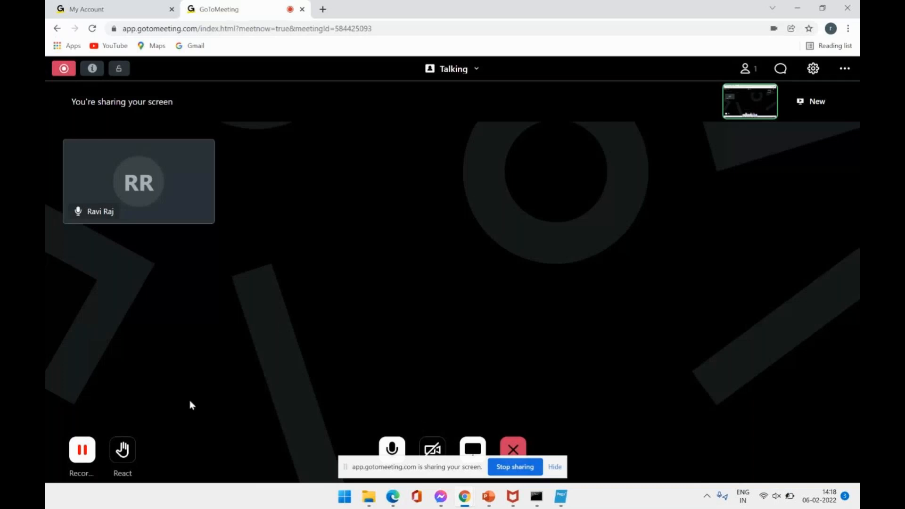
{"action": "left_click", "coordinate": [83, 451]}
{"action": "left_click", "coordinate": [84, 453]}
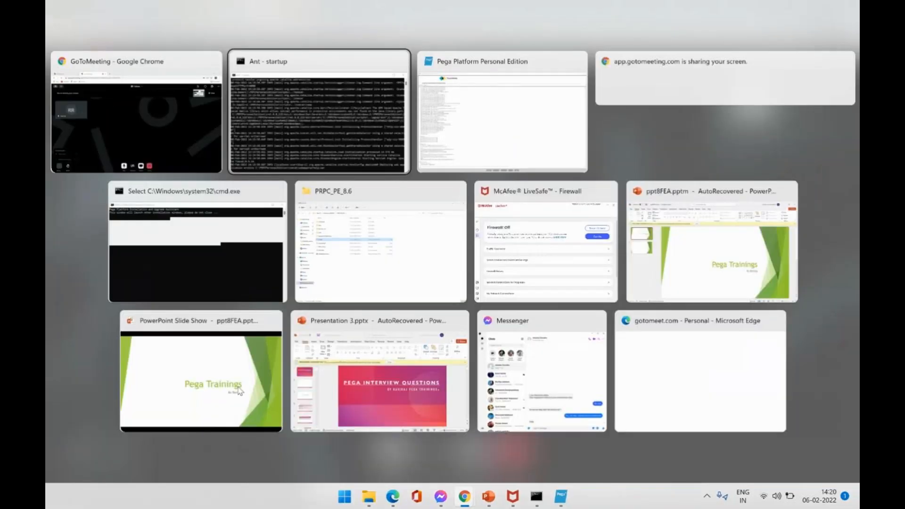
Arrange the console windows so the Ant startup log with the PegaRULES bootstrap configuration is on top.
{"action": "key", "text": "alt+Tab"}
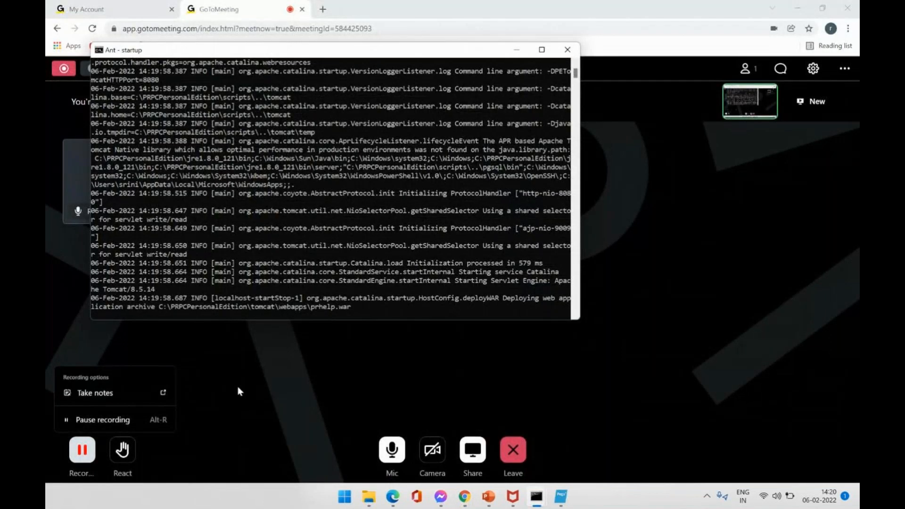
{"action": "key", "text": "alt+Tab"}
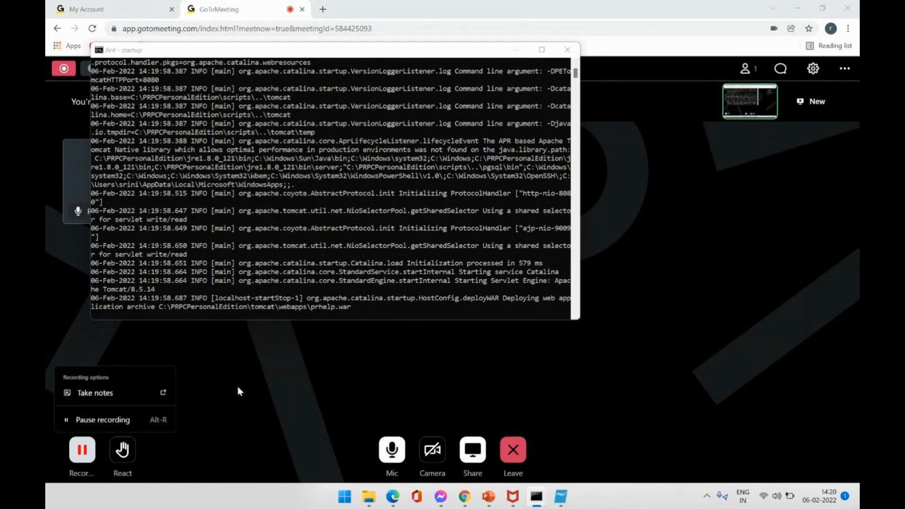
{"action": "key", "text": "Tab"}
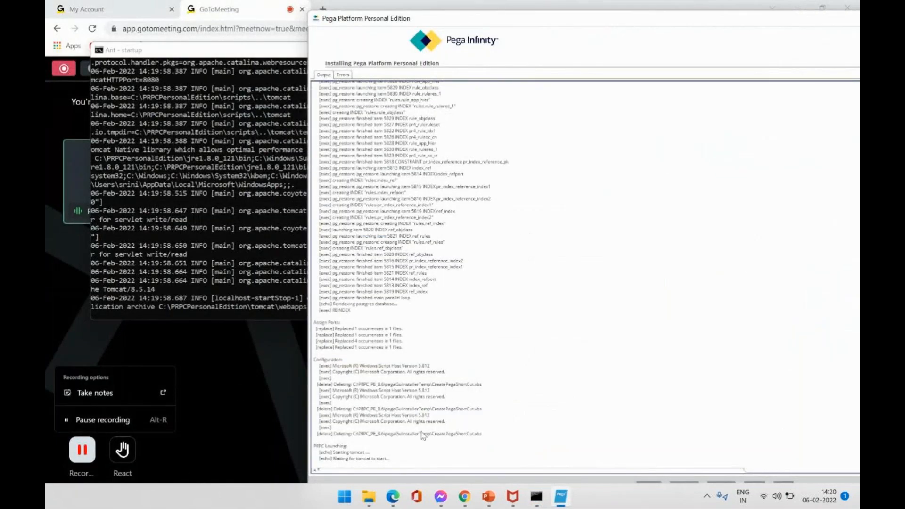
{"action": "left_click", "coordinate": [258, 255]}
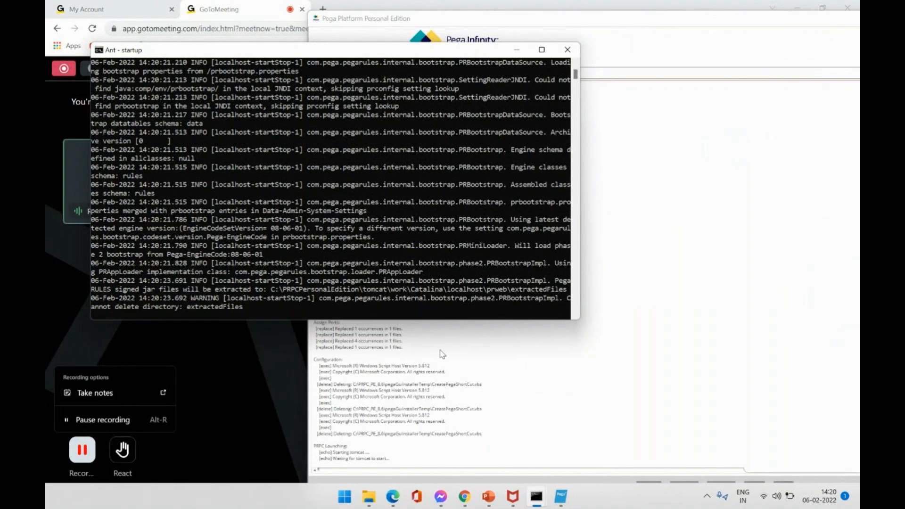
{"action": "left_click", "coordinate": [535, 498]}
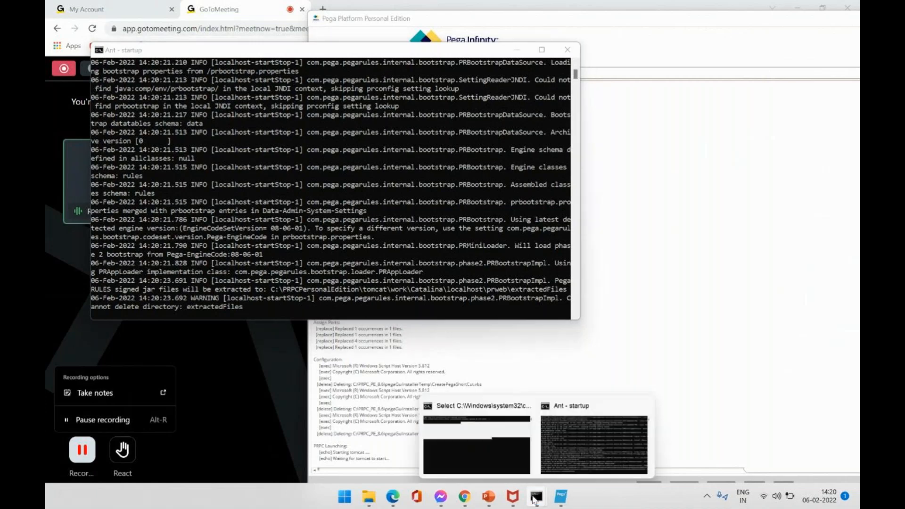
{"action": "left_click", "coordinate": [501, 441]}
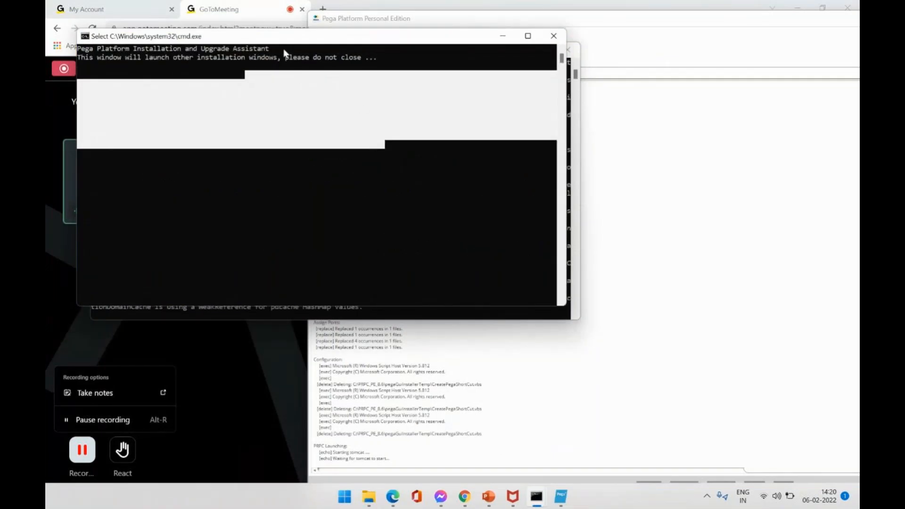
{"action": "left_click_drag", "start_coordinate": [282, 49], "coordinate": [503, 143]}
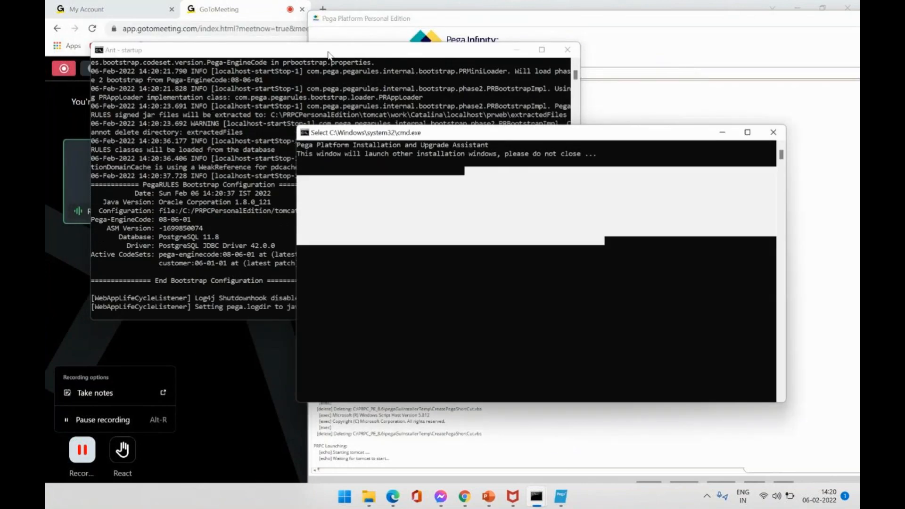
{"action": "left_click", "coordinate": [327, 53]}
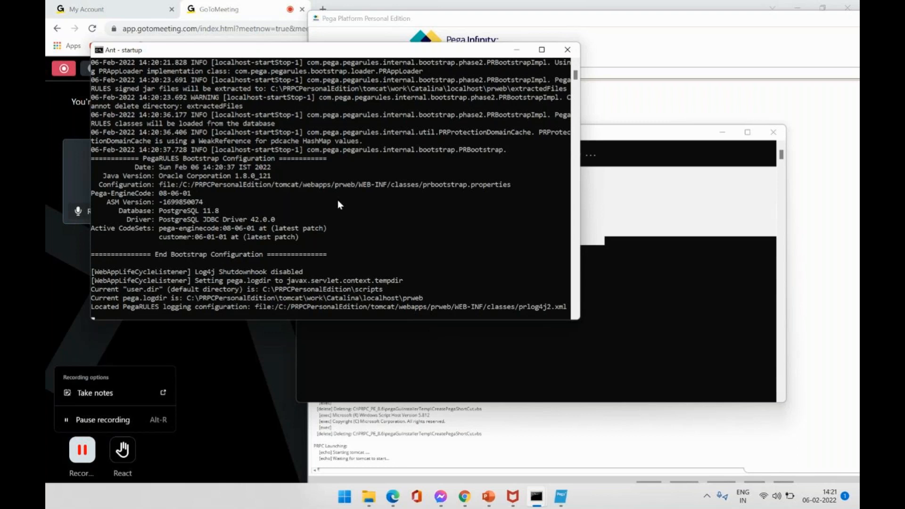
Check the installer is waiting for Tomcat, hide the screen-sharing notice, then return to the Tomcat log.
{"action": "left_click", "coordinate": [380, 449]}
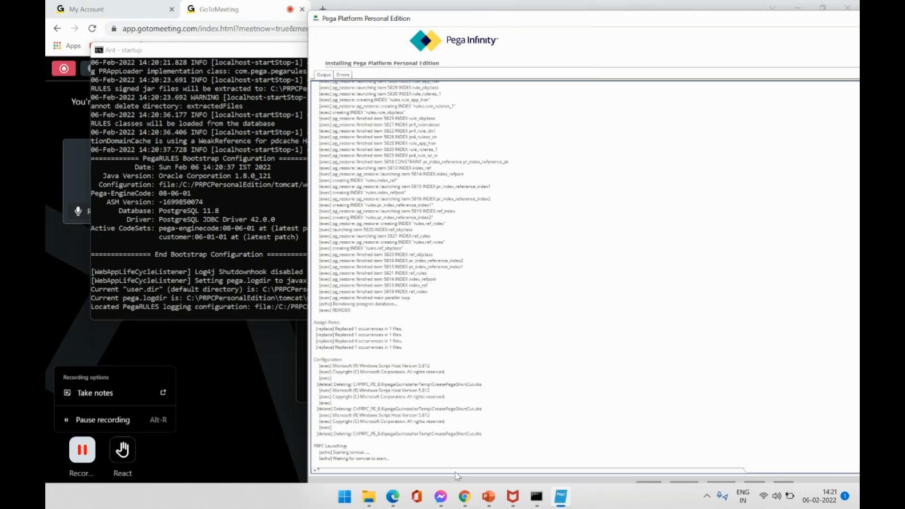
{"action": "mouse_move", "coordinate": [462, 493]}
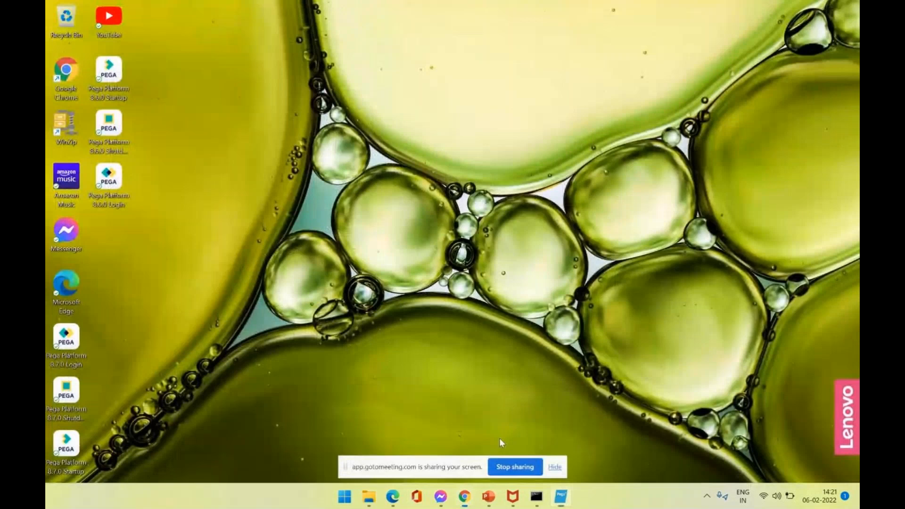
{"action": "left_click", "coordinate": [500, 439]}
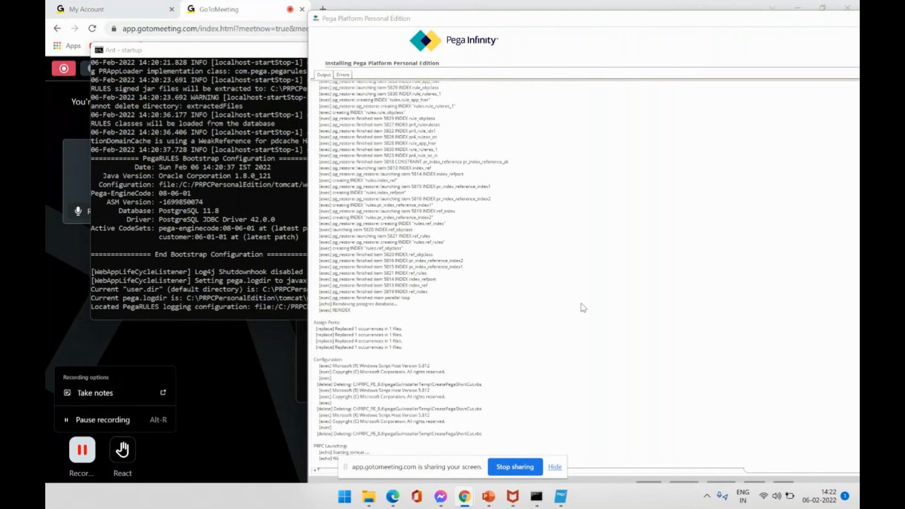
{"action": "left_click", "coordinate": [555, 467]}
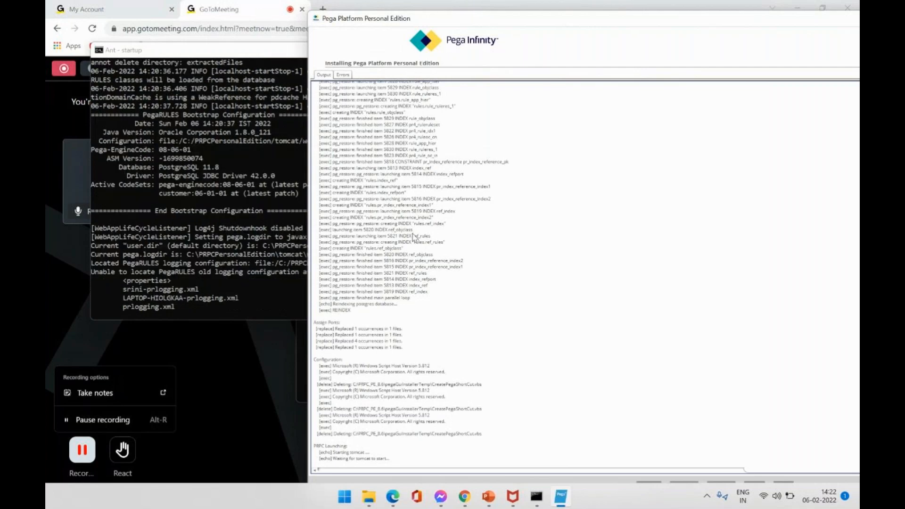
{"action": "left_click", "coordinate": [243, 233]}
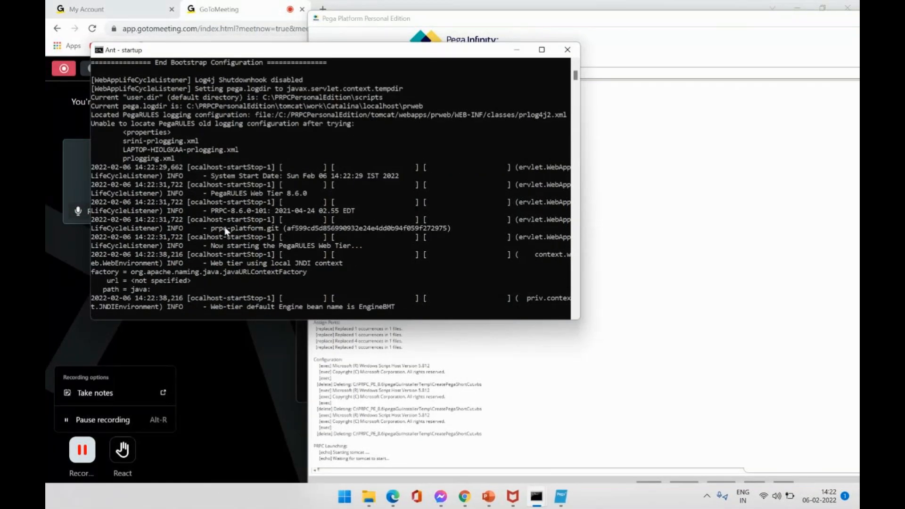
Widen and maximize the Ant - startup console so full Tomcat log lines fit.
{"action": "double_click", "coordinate": [403, 54]}
{"action": "left_click_drag", "start_coordinate": [581, 109], "coordinate": [715, 118]}
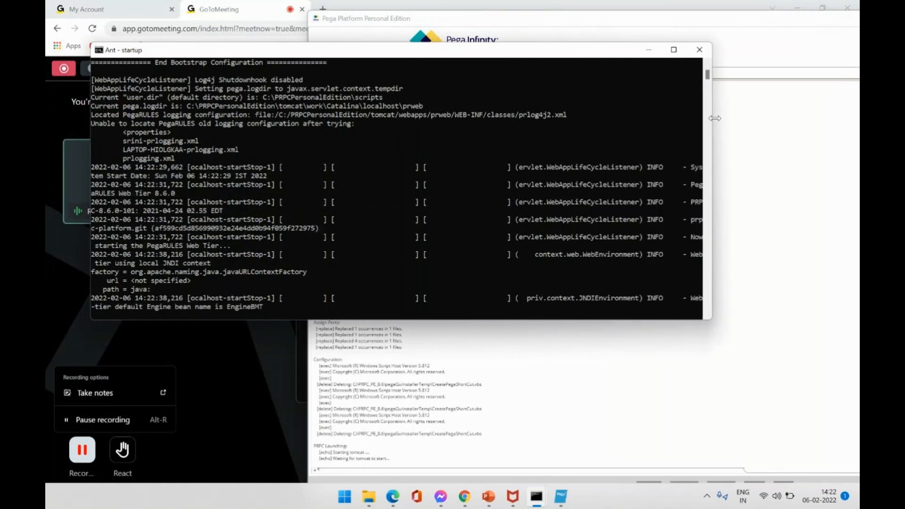
{"action": "left_click", "coordinate": [674, 52]}
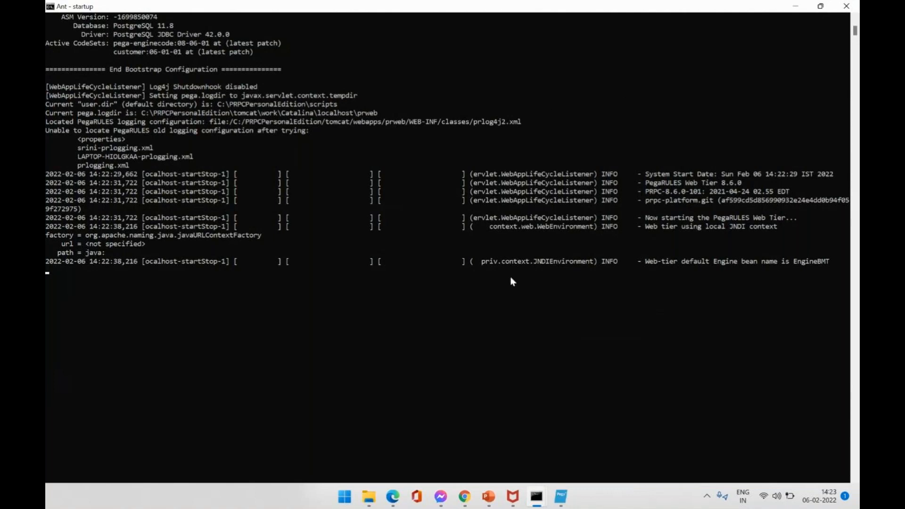
Browse from C: into PRPCPersonalEdition, look in pgsql, then open the scripts folder.
{"action": "mouse_move", "coordinate": [370, 497]}
{"action": "left_click", "coordinate": [344, 412]}
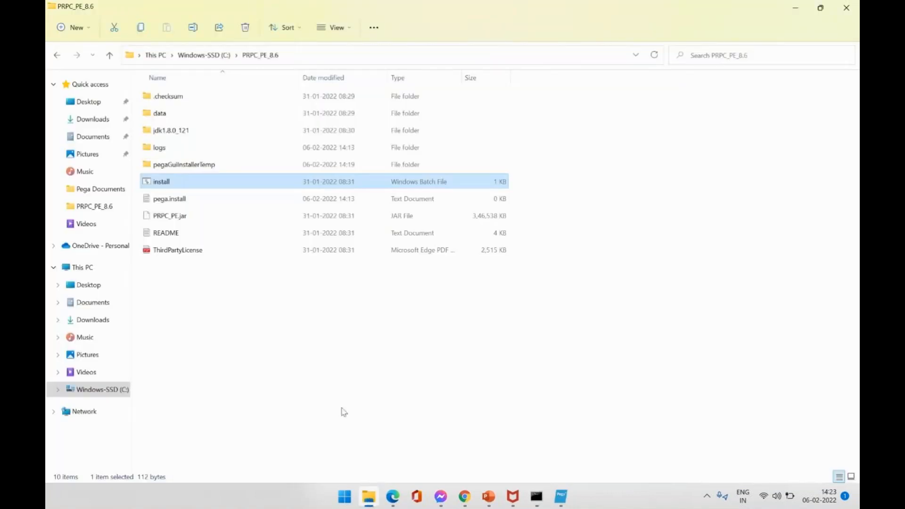
{"action": "left_click", "coordinate": [208, 55]}
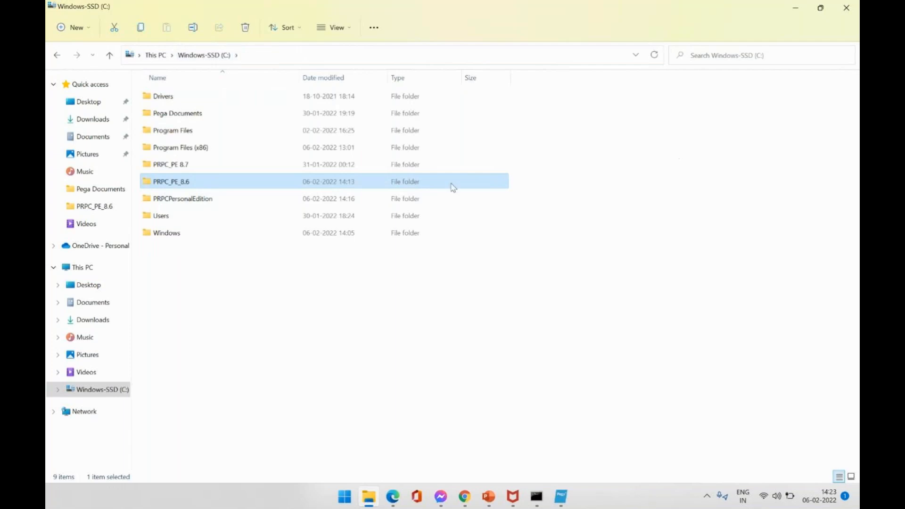
{"action": "double_click", "coordinate": [234, 200]}
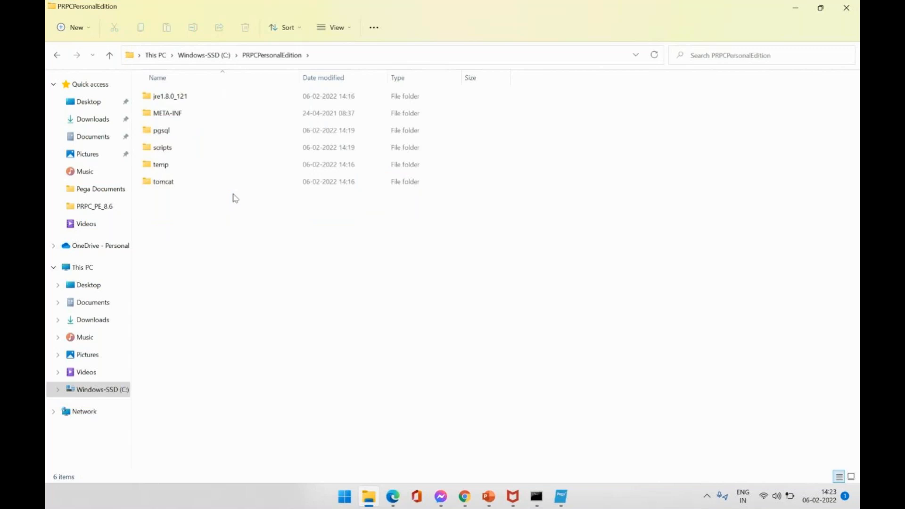
{"action": "double_click", "coordinate": [172, 137]}
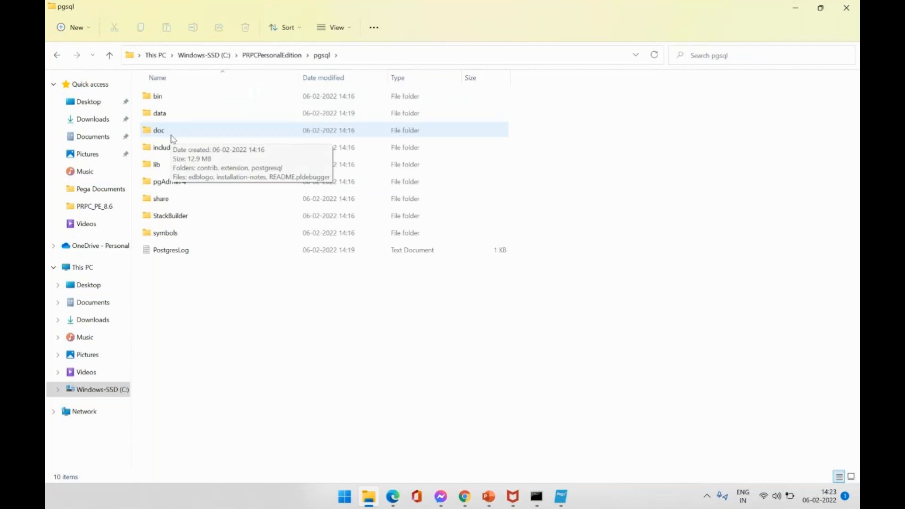
{"action": "left_click", "coordinate": [285, 59]}
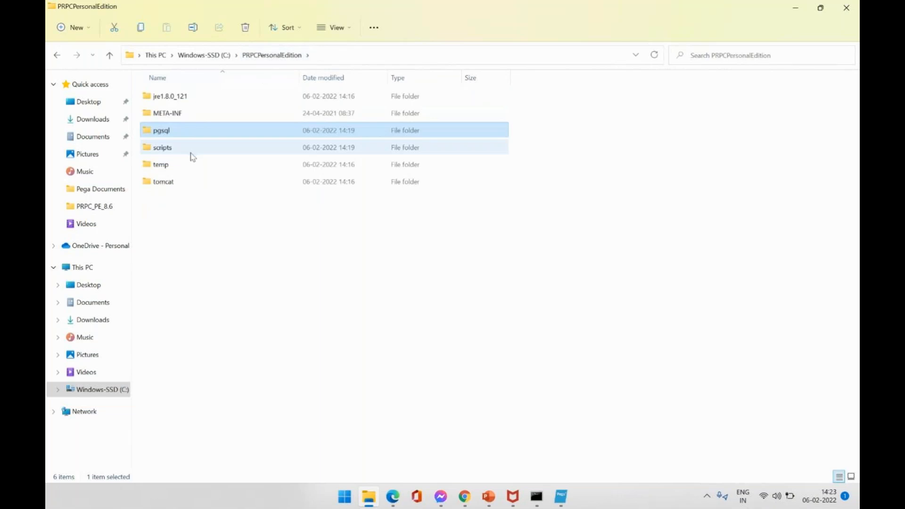
{"action": "left_click", "coordinate": [192, 156]}
{"action": "double_click", "coordinate": [193, 156]}
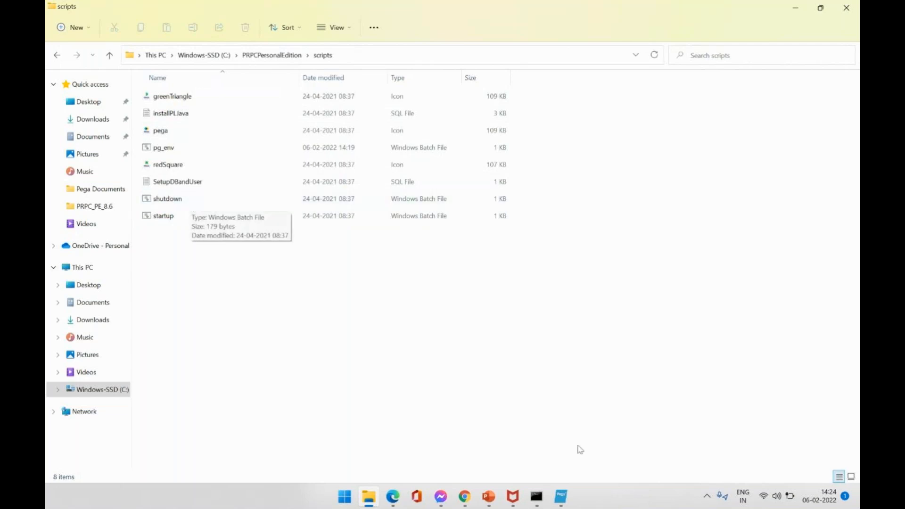
{"action": "mouse_move", "coordinate": [547, 498]}
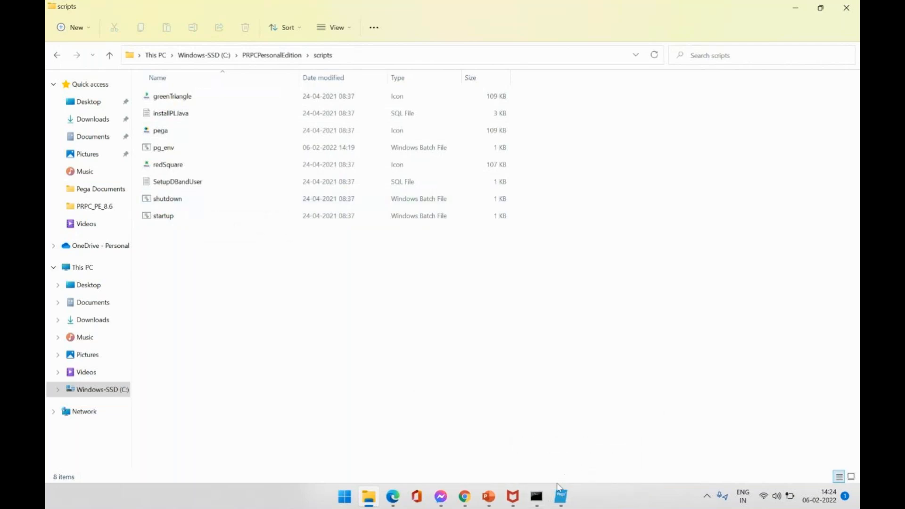
Minimize the Ant - startup console to view the scripts folder, then restore it.
{"action": "left_click", "coordinate": [537, 496]}
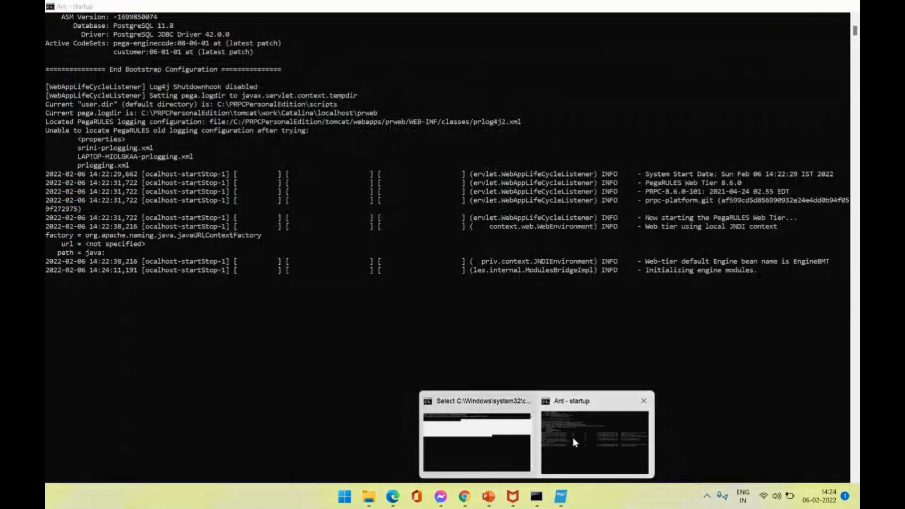
{"action": "left_click", "coordinate": [573, 437]}
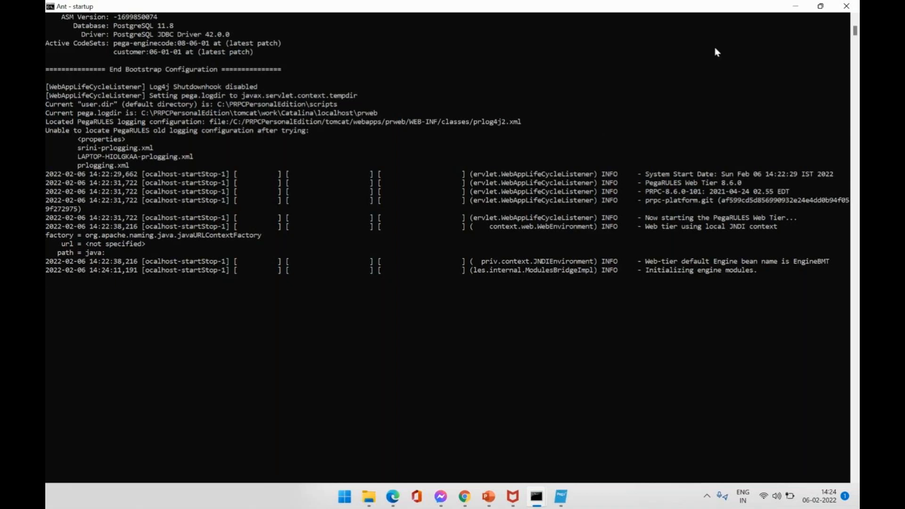
{"action": "left_click", "coordinate": [807, 12]}
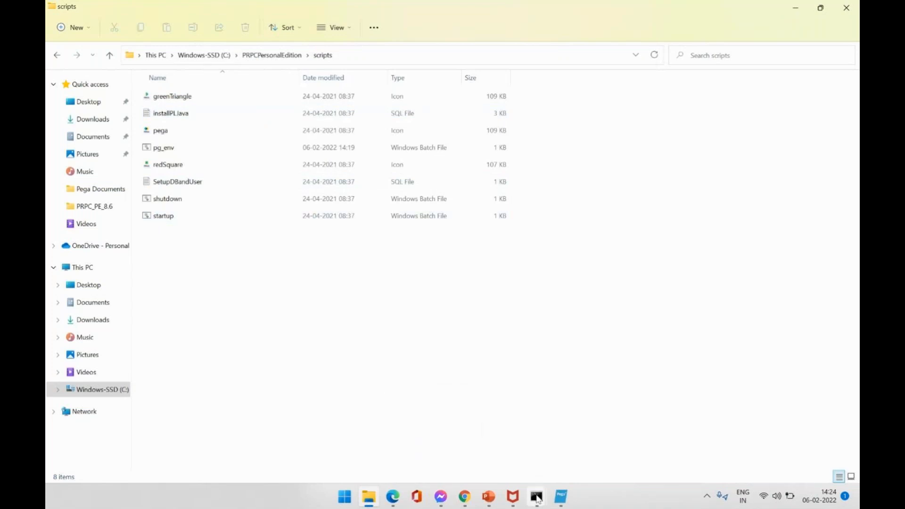
{"action": "mouse_move", "coordinate": [538, 499]}
{"action": "mouse_move", "coordinate": [544, 470]}
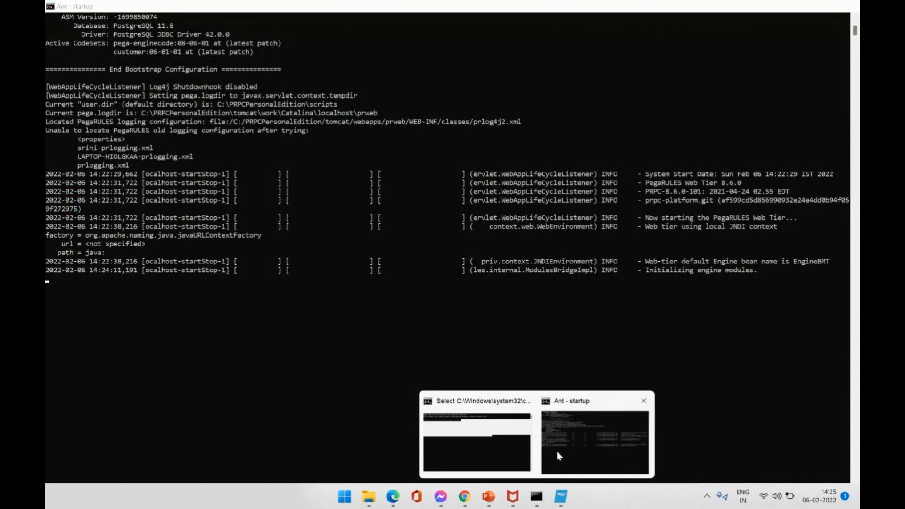
{"action": "left_click", "coordinate": [556, 451]}
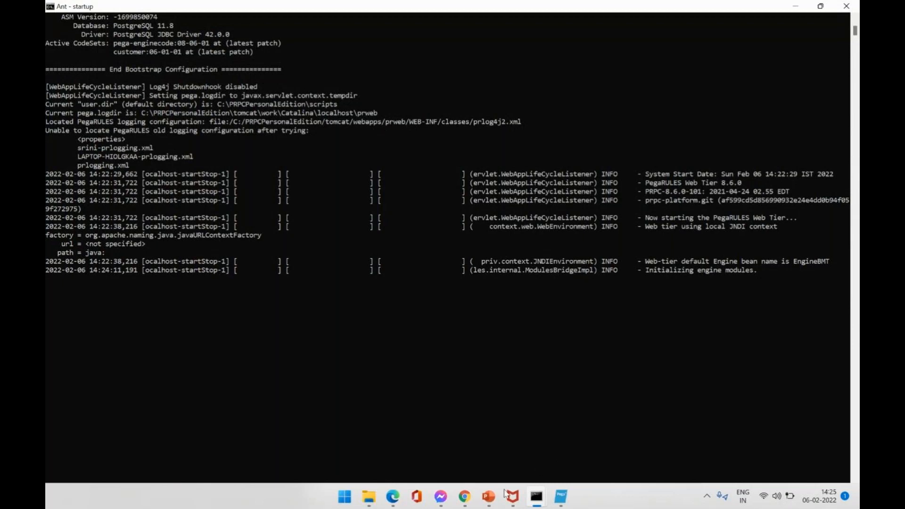
{"action": "mouse_move", "coordinate": [465, 496]}
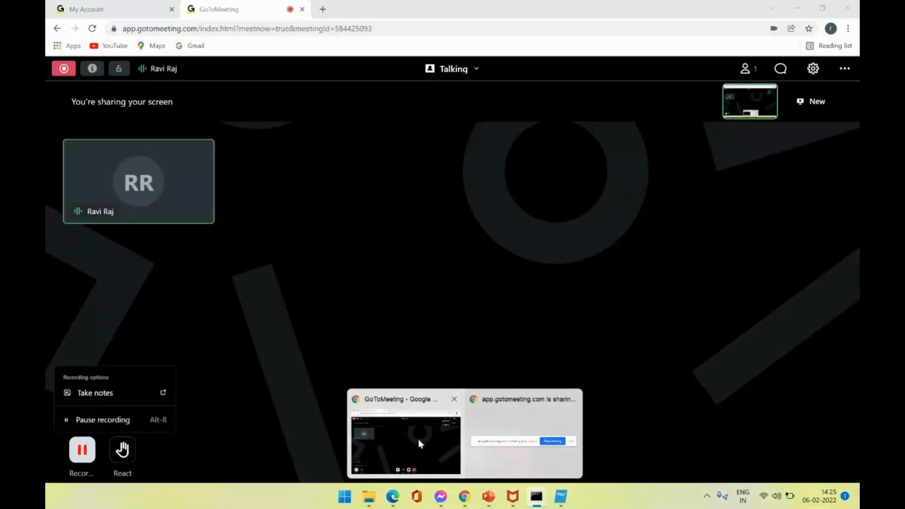
{"action": "left_click", "coordinate": [417, 439]}
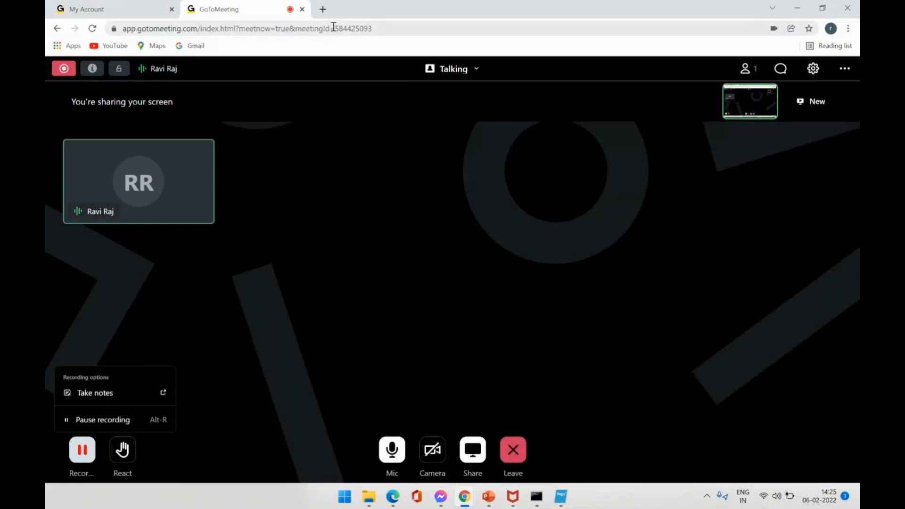
{"action": "left_click", "coordinate": [323, 10]}
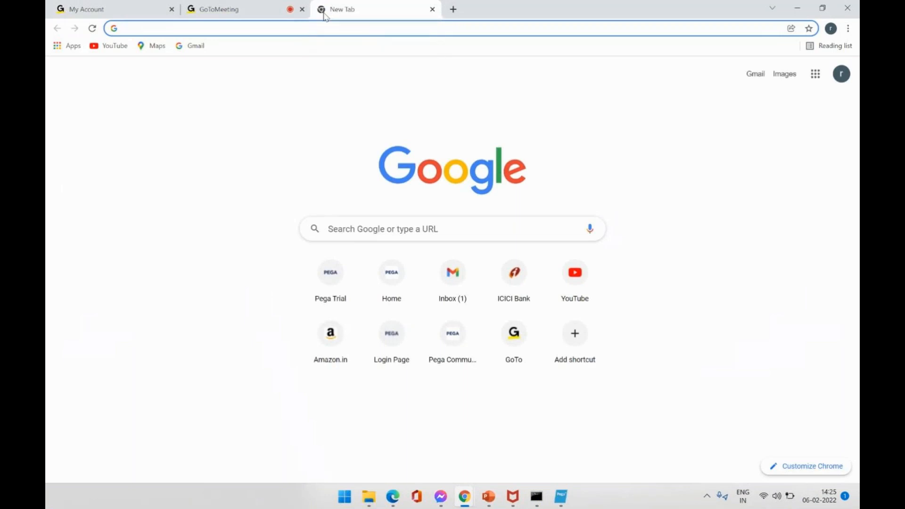
{"action": "type", "text": "http"}
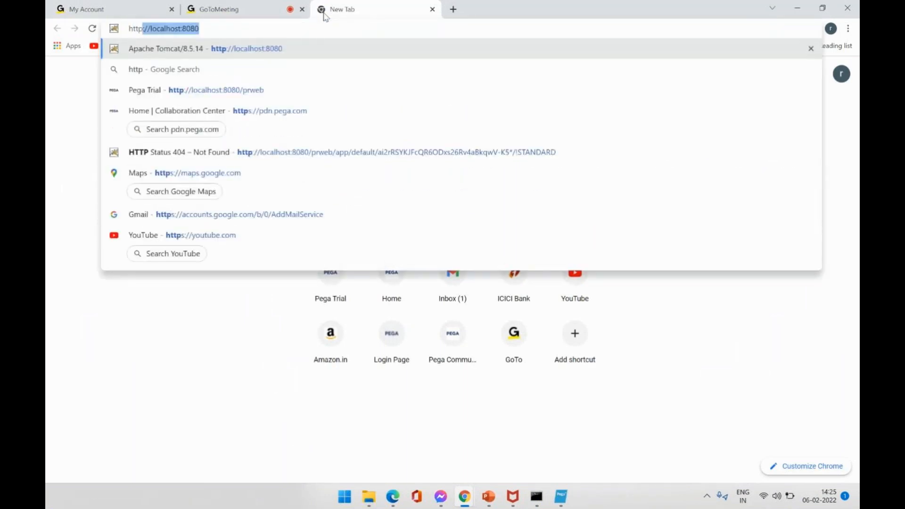
{"action": "type", "text": "://"}
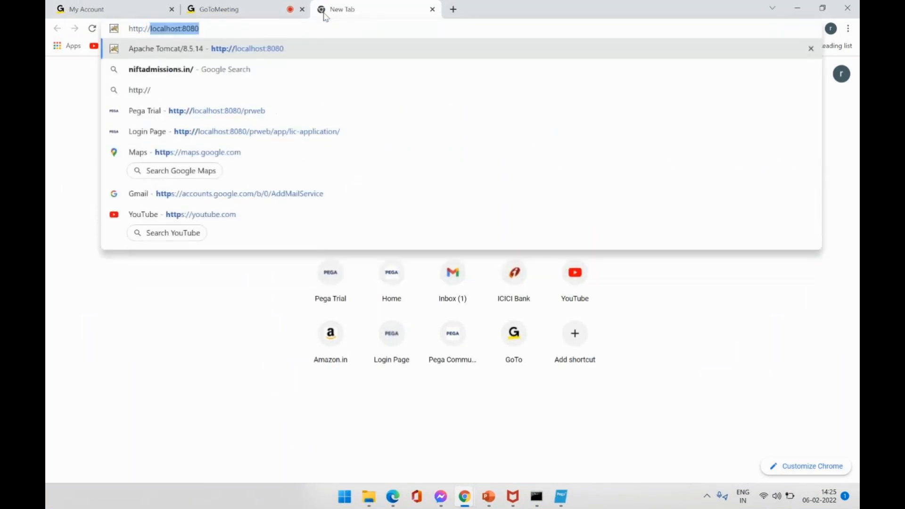
{"action": "type", "text": "localhost"}
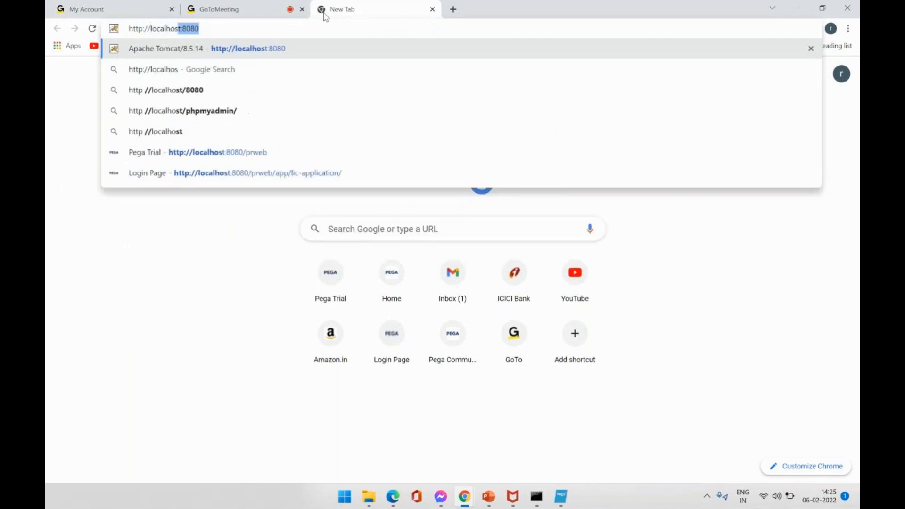
{"action": "type", "text": ":"}
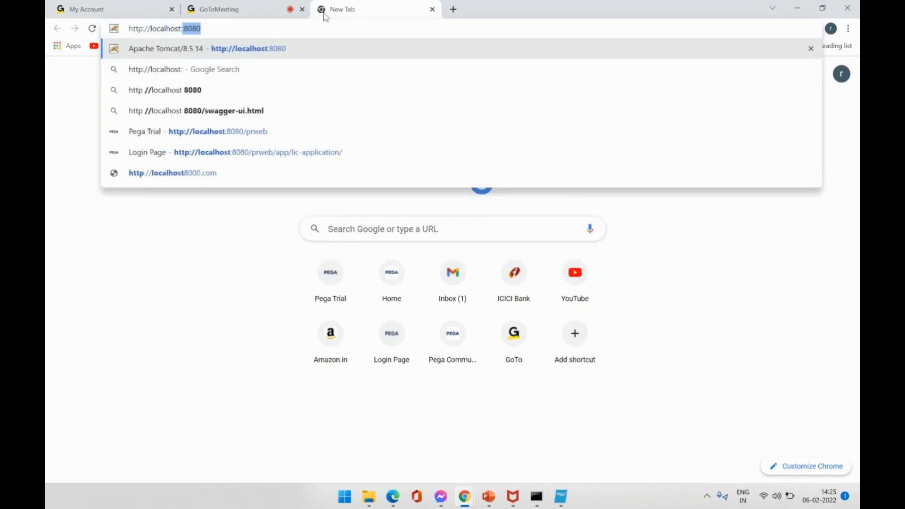
{"action": "type", "text": "8080"}
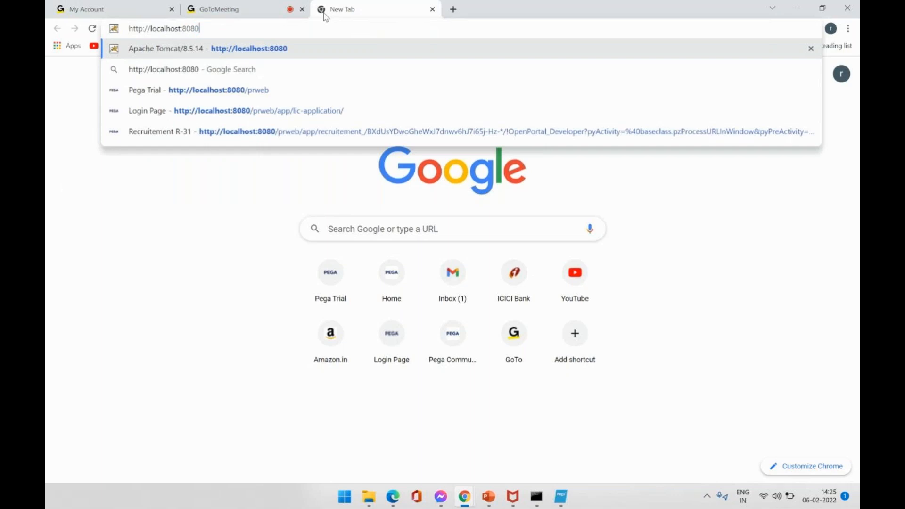
{"action": "type", "text": "/"}
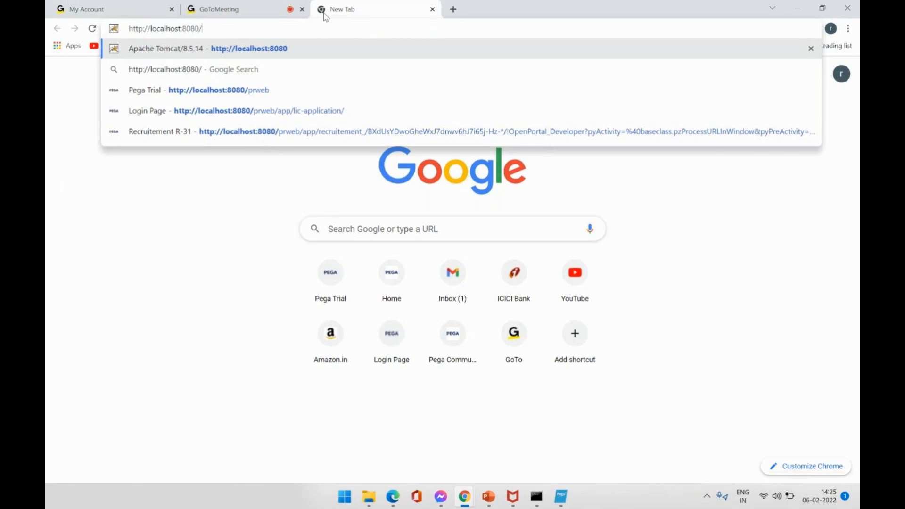
{"action": "key", "text": "Return"}
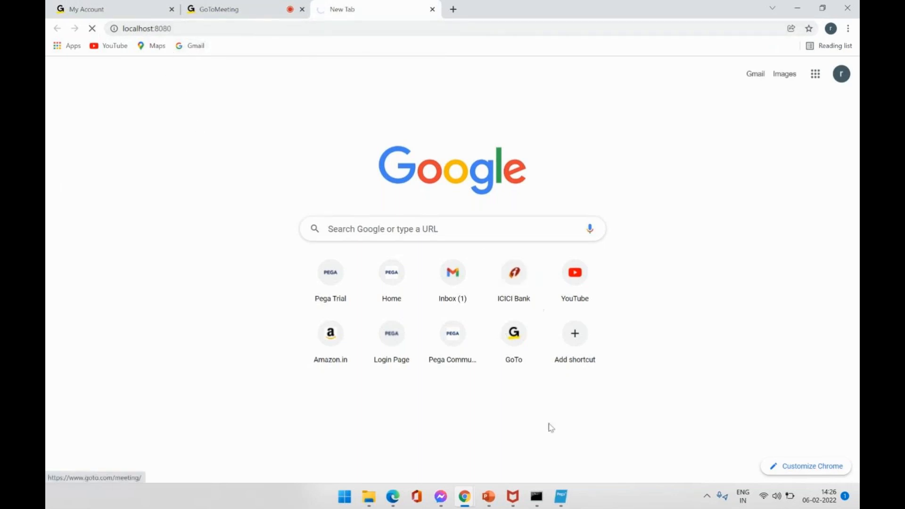
{"action": "mouse_move", "coordinate": [554, 482]}
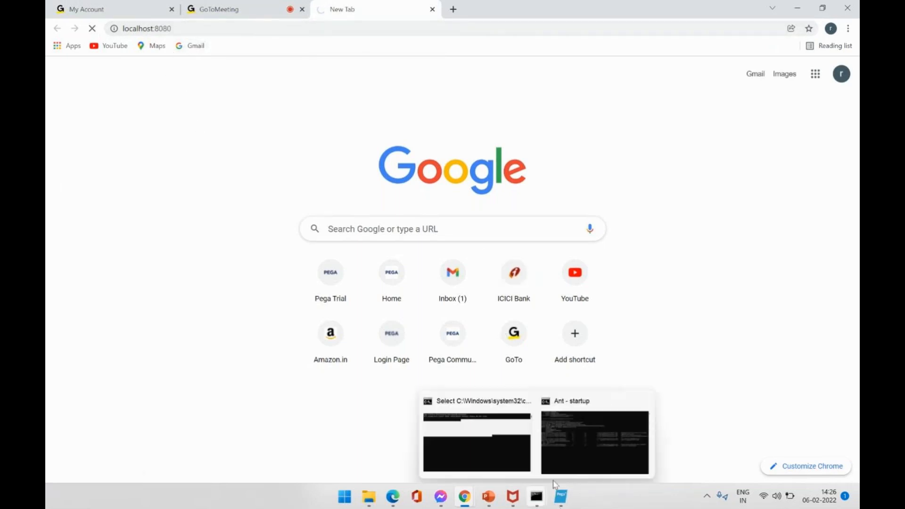
{"action": "left_click", "coordinate": [573, 452]}
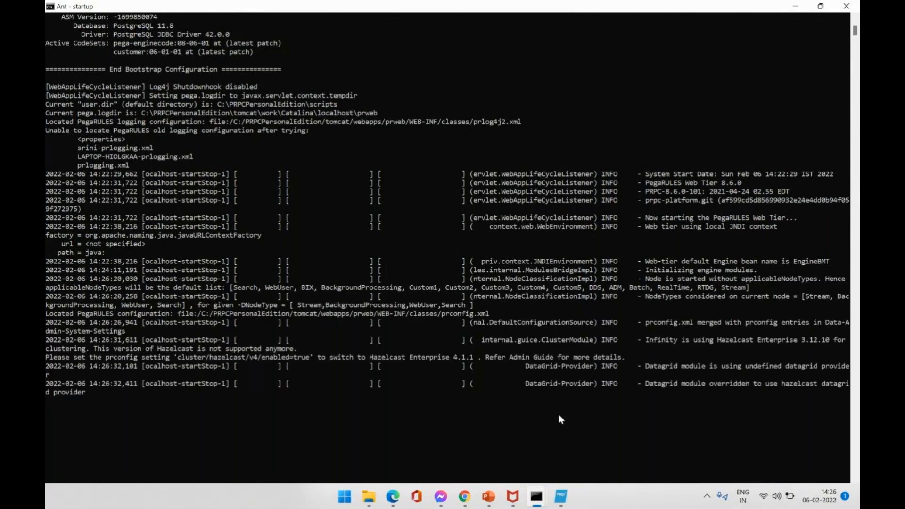
Restore the Ant startup console to a smaller window and check the GoToMeeting and localhost:8080 tabs.
{"action": "left_click_drag", "start_coordinate": [412, 9], "coordinate": [611, 127]}
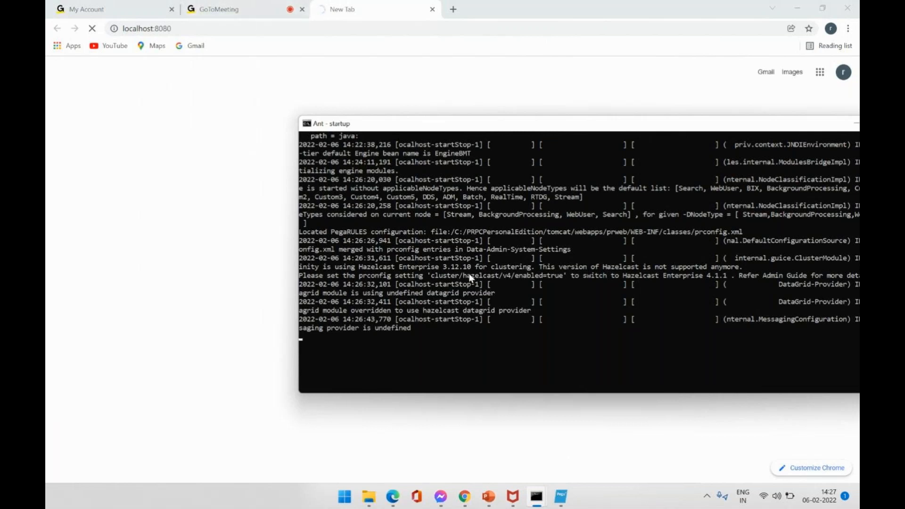
{"action": "left_click", "coordinate": [207, 8]}
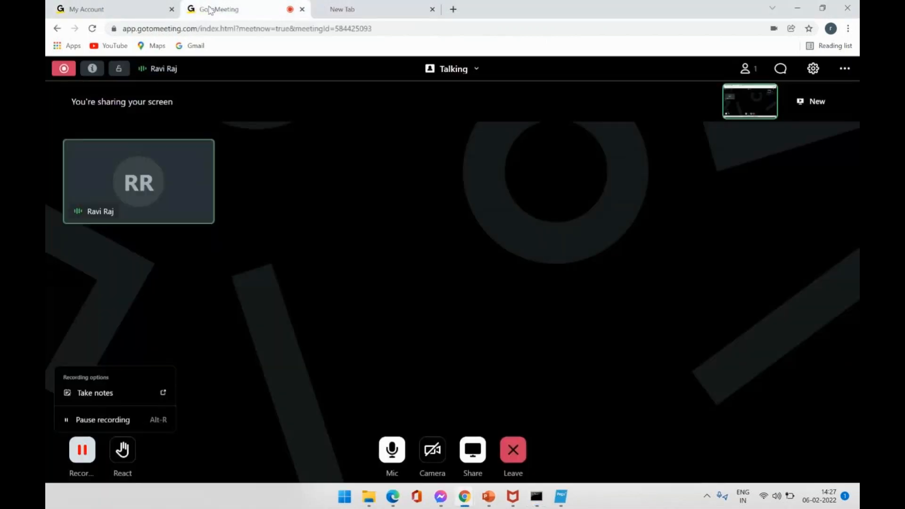
{"action": "left_click", "coordinate": [395, 9]}
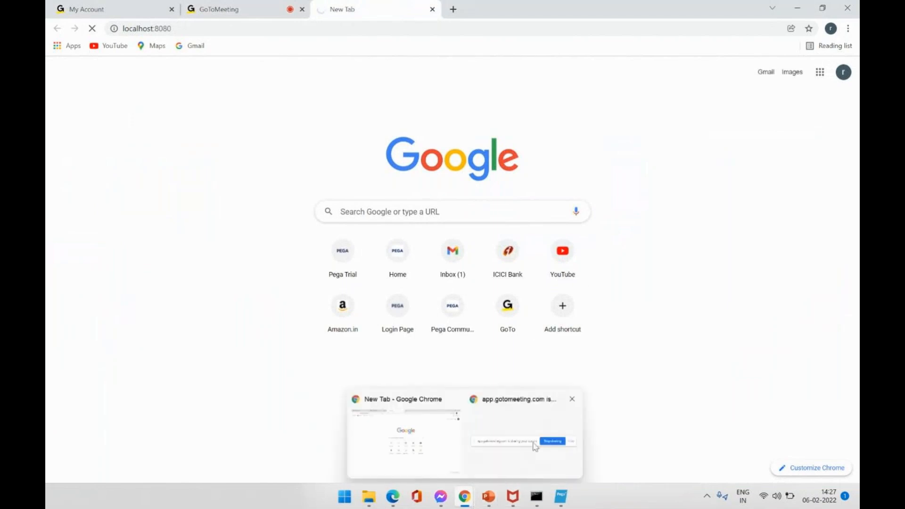
Bring the Pega installer window forward and move it aside to uncover the browser.
{"action": "mouse_move", "coordinate": [561, 503]}
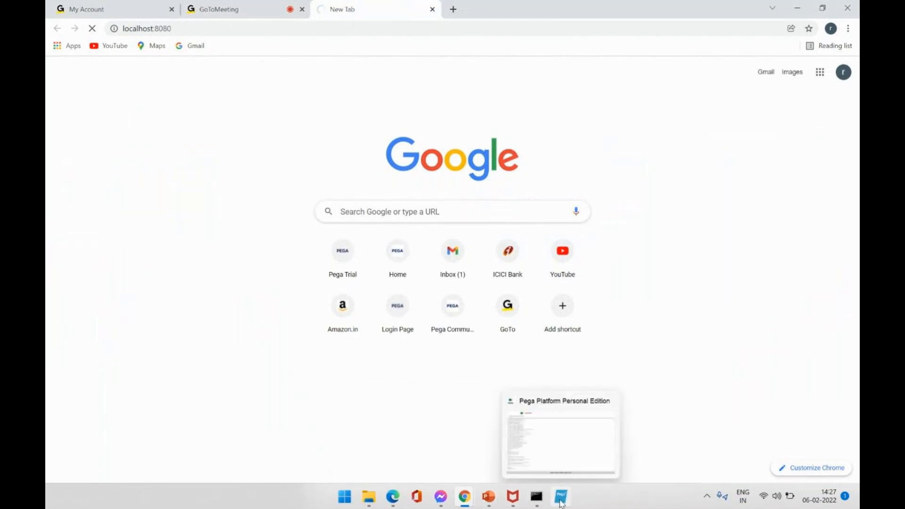
{"action": "left_click", "coordinate": [562, 414]}
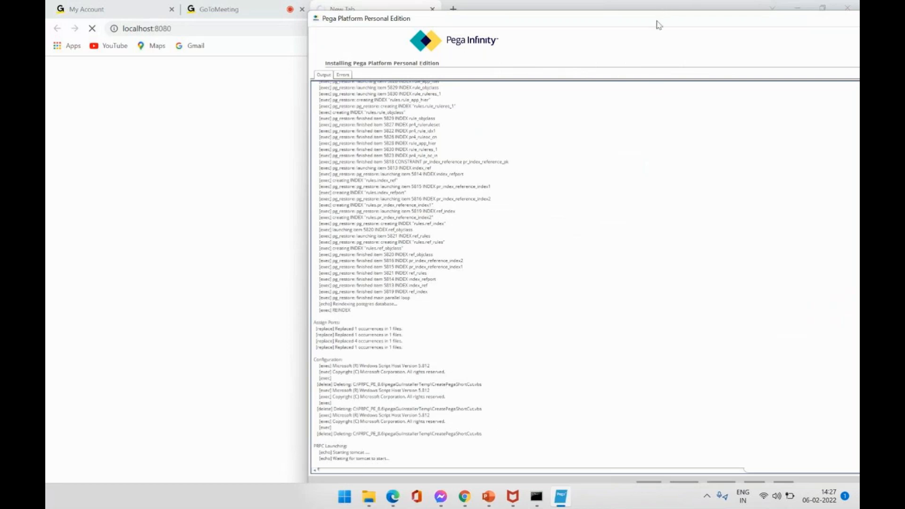
{"action": "left_click_drag", "start_coordinate": [657, 21], "coordinate": [859, 1]}
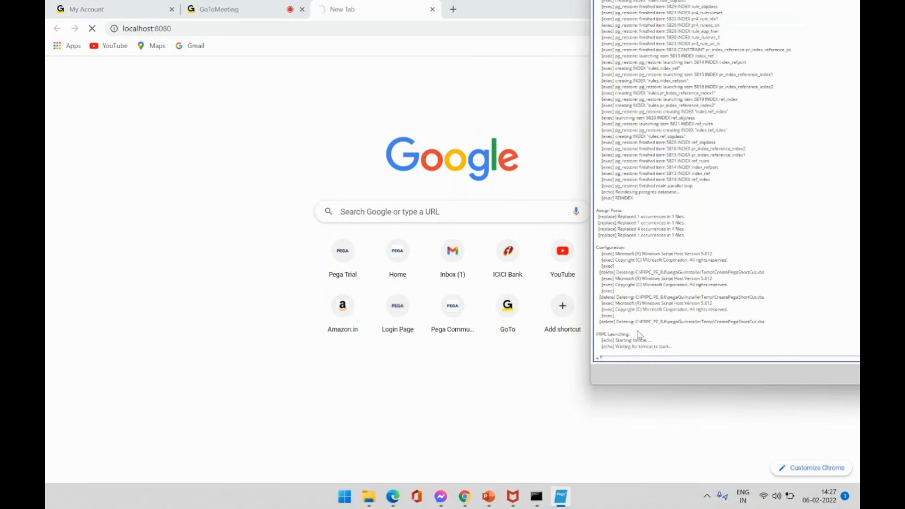
{"action": "mouse_move", "coordinate": [538, 496]}
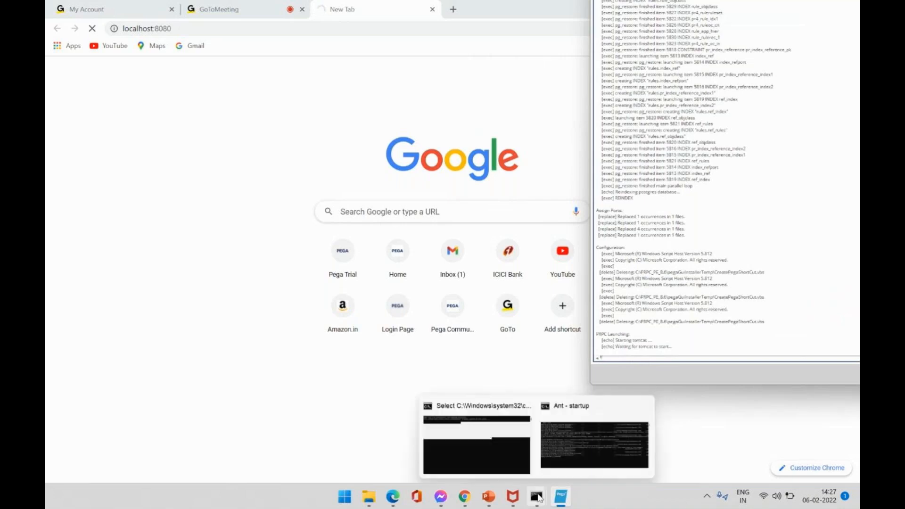
{"action": "mouse_move", "coordinate": [567, 432]}
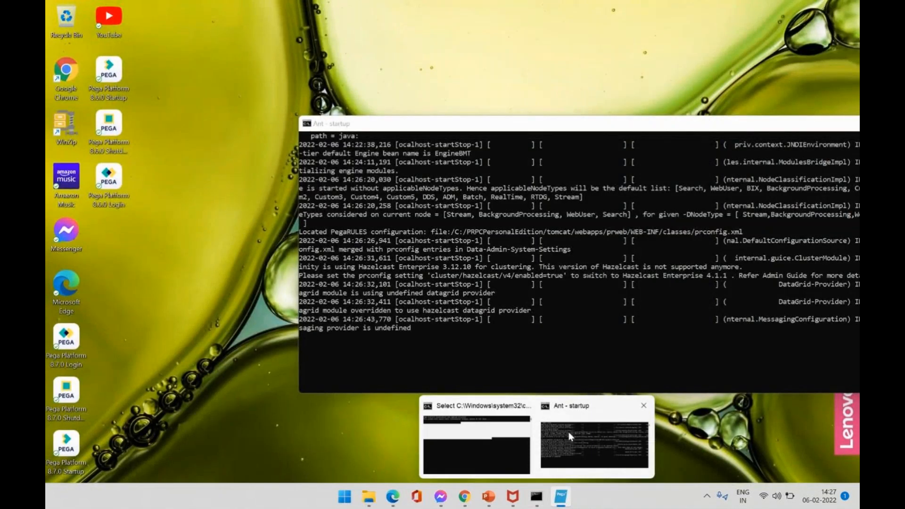
Bring the Ant startup console forward and drag its top edge up to show earlier output.
{"action": "left_click", "coordinate": [569, 432]}
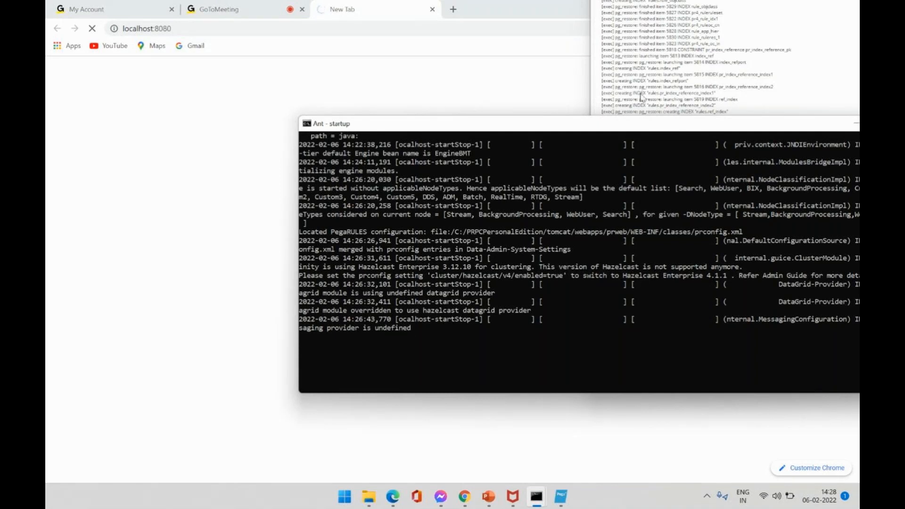
{"action": "left_click_drag", "start_coordinate": [615, 115], "coordinate": [588, 23]}
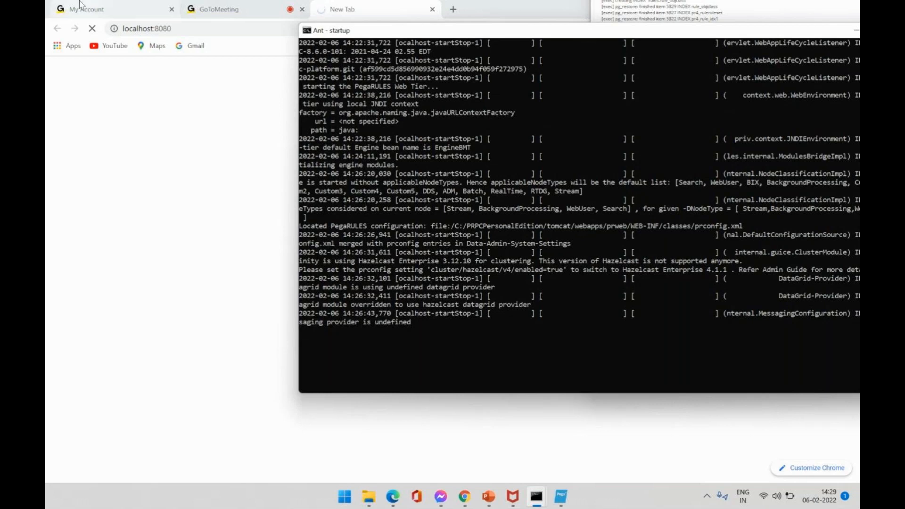
Pause the GoToMeeting recording and bring the 'Ant - startup' console back to the front.
{"action": "left_click", "coordinate": [221, 9]}
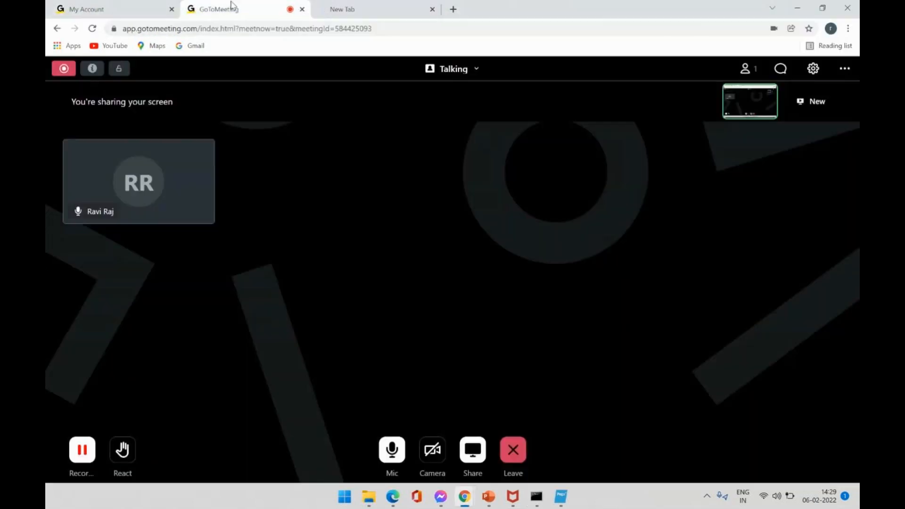
{"action": "left_click", "coordinate": [83, 457]}
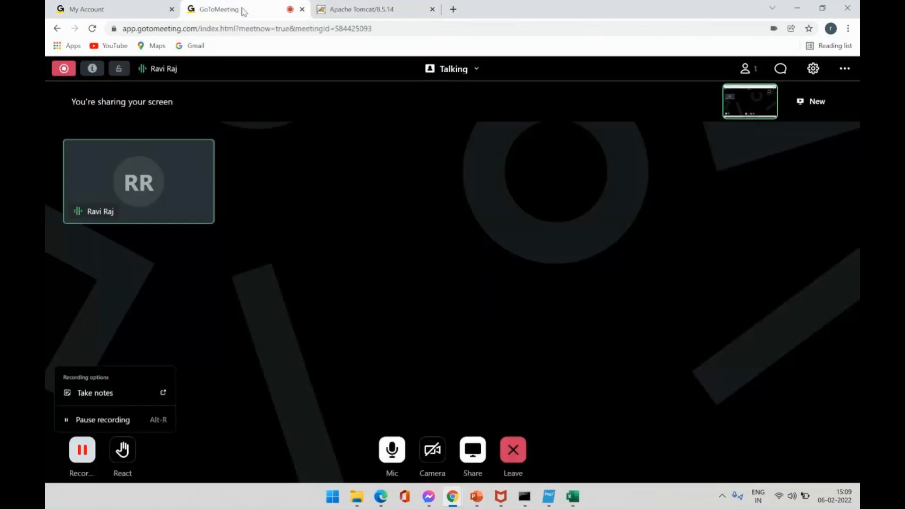
{"action": "mouse_move", "coordinate": [525, 496]}
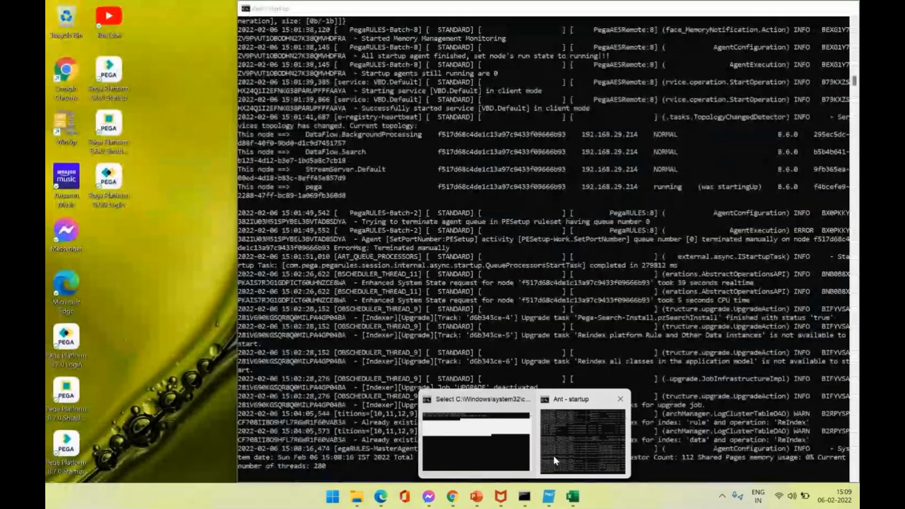
{"action": "left_click", "coordinate": [554, 457]}
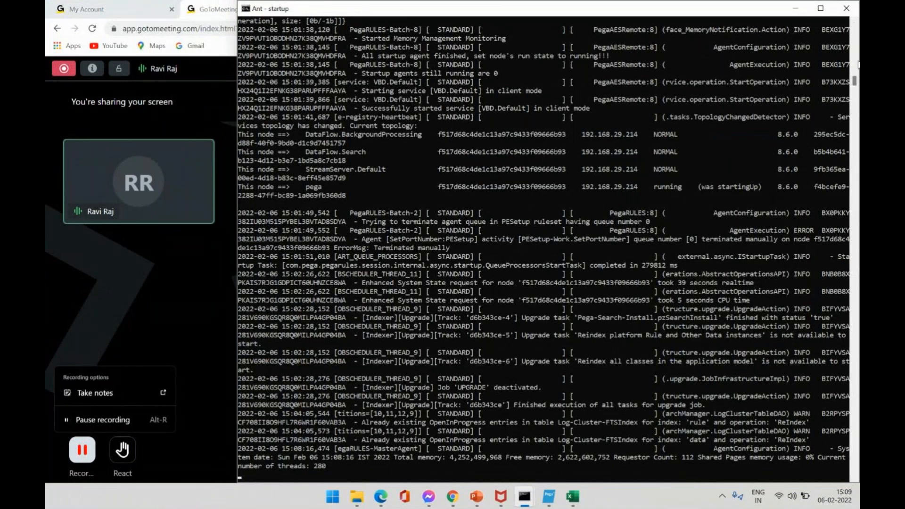
Review the Ant startup log down to the latest MasterAgent status line, then minimize the console.
{"action": "left_click_drag", "start_coordinate": [855, 81], "coordinate": [855, 31]}
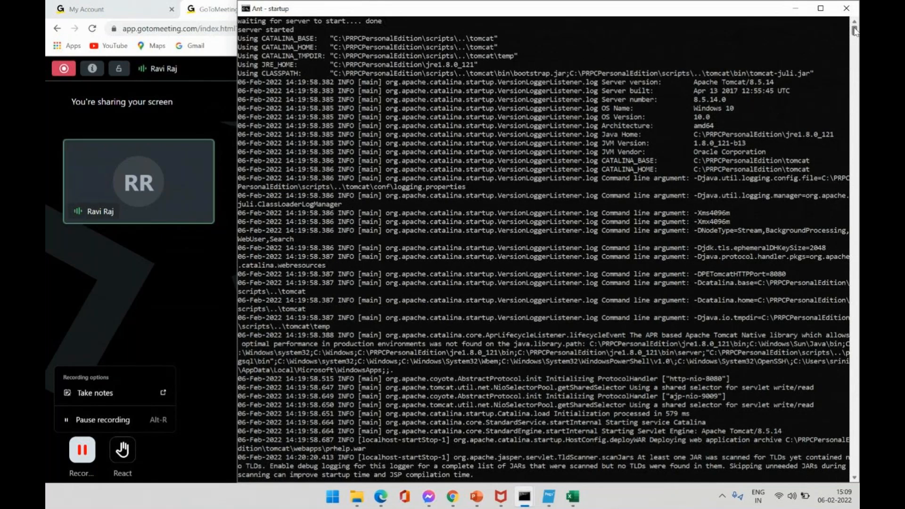
{"action": "left_click_drag", "start_coordinate": [285, 73], "coordinate": [302, 83]}
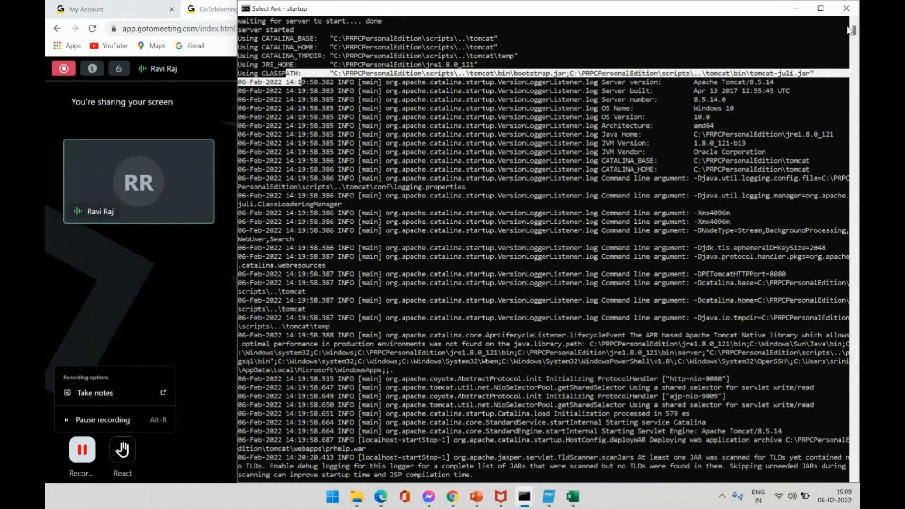
{"action": "left_click_drag", "start_coordinate": [855, 32], "coordinate": [856, 86]}
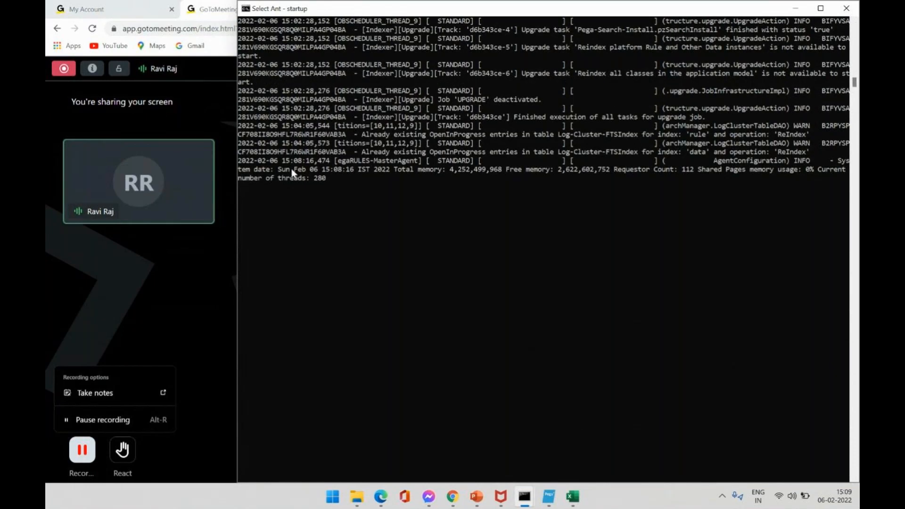
{"action": "left_click_drag", "start_coordinate": [283, 161], "coordinate": [302, 165]}
{"action": "scroll", "coordinate": [857, 86], "scroll_direction": "down", "scroll_amount": 3}
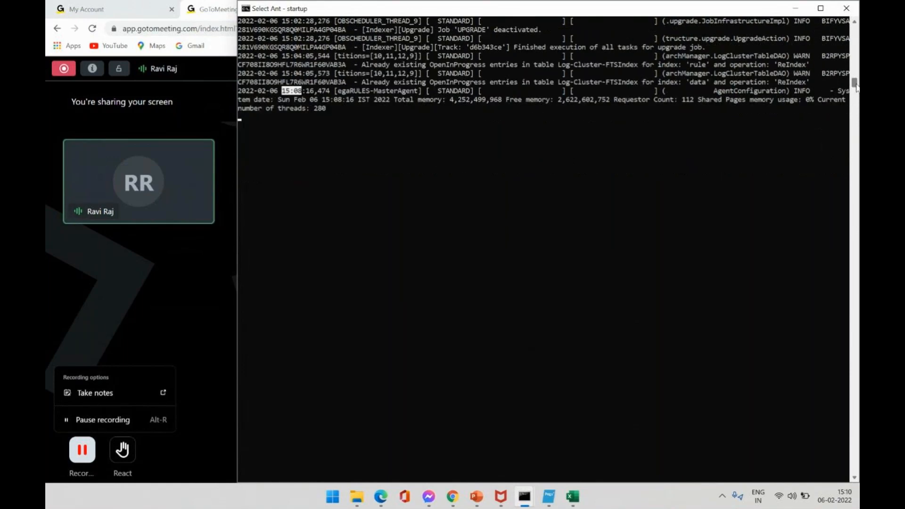
{"action": "left_click_drag", "start_coordinate": [856, 86], "coordinate": [855, 87]}
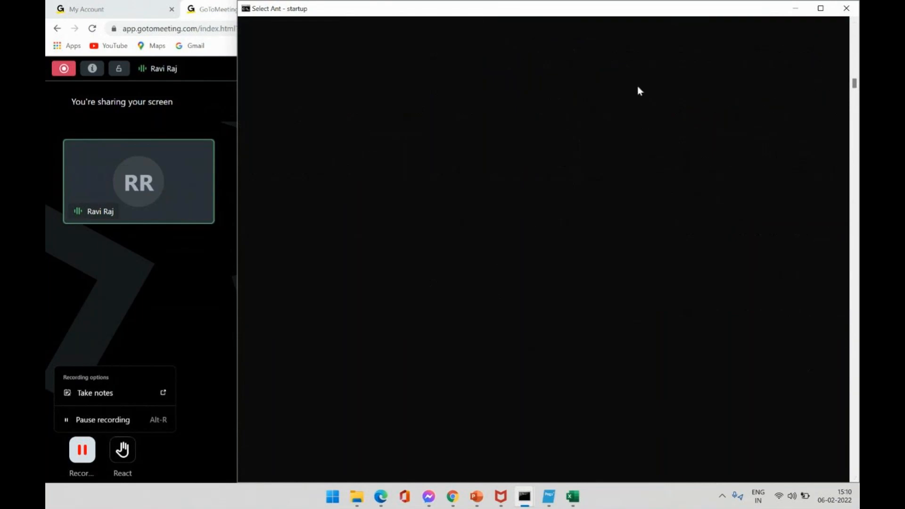
{"action": "left_click", "coordinate": [796, 8]}
Show the Tomcat welcome page and dismiss the installer's Rulebase Load Complete message.
{"action": "left_click", "coordinate": [369, 7]}
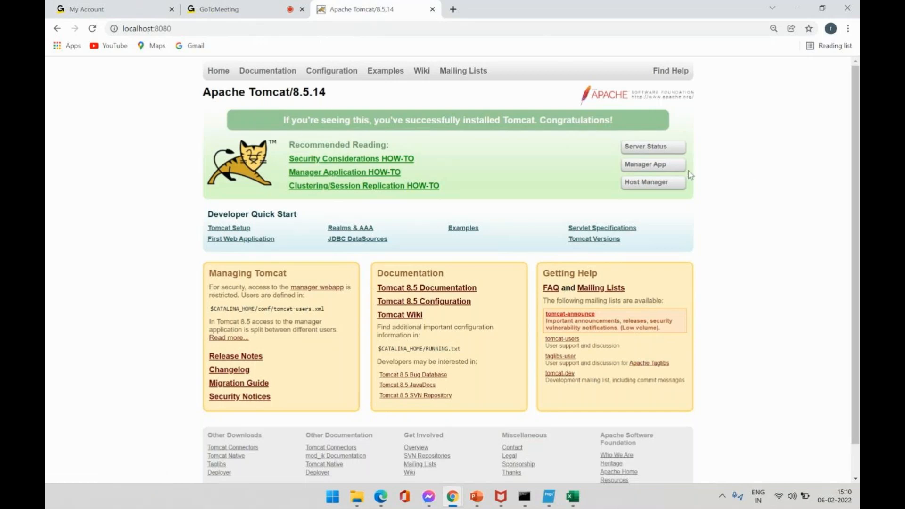
{"action": "left_click", "coordinate": [550, 498]}
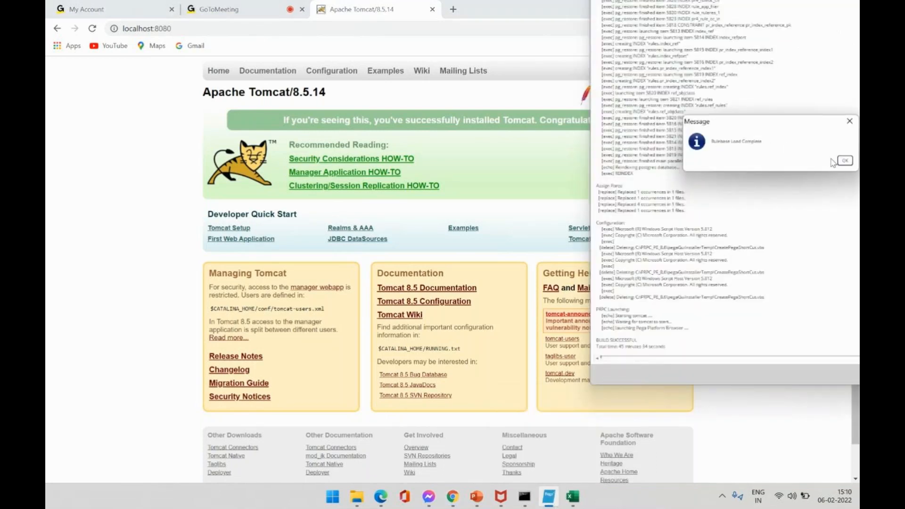
{"action": "left_click", "coordinate": [845, 162]}
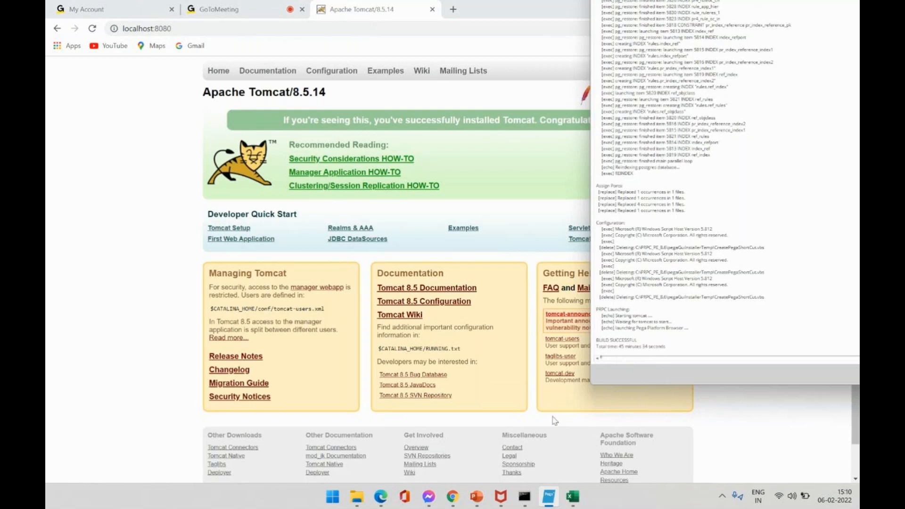
Maximize the installer log window showing BUILD SUCCESSFUL, then exit the Pega installer.
{"action": "left_click_drag", "start_coordinate": [766, 4], "coordinate": [657, 94]}
{"action": "left_click_drag", "start_coordinate": [587, 144], "coordinate": [522, 228]}
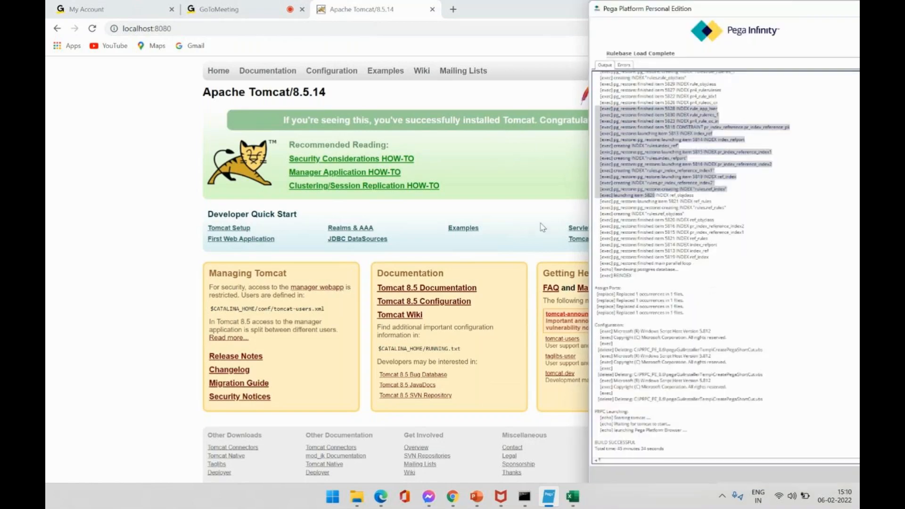
{"action": "left_click_drag", "start_coordinate": [759, 16], "coordinate": [344, 4]}
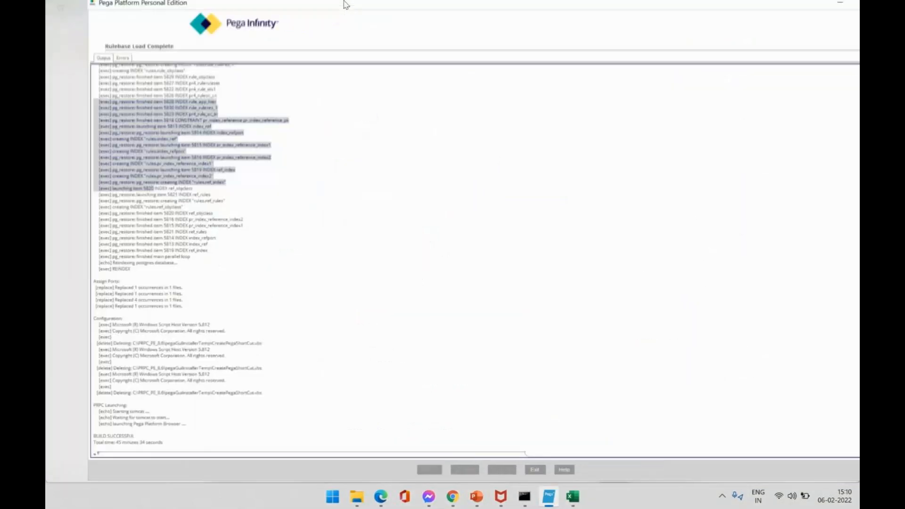
{"action": "left_click", "coordinate": [492, 473]}
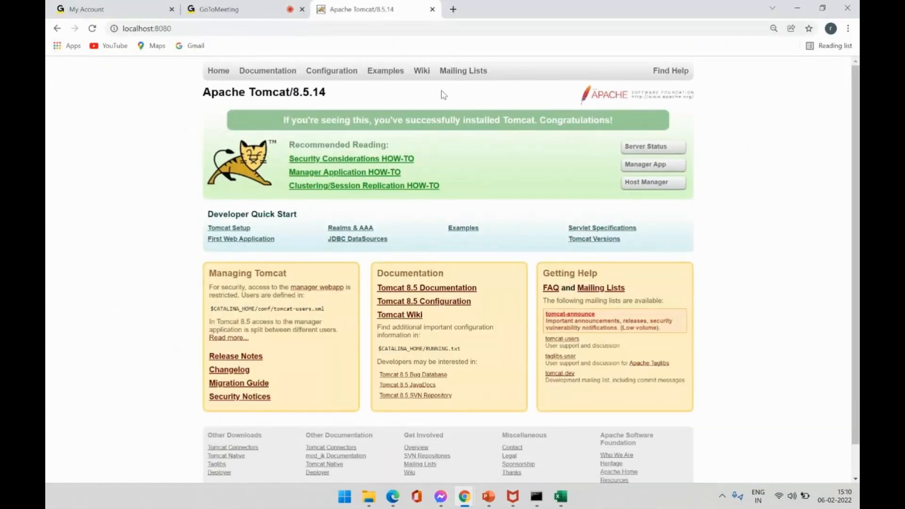
Append /prweb/ to localhost:8080 in Chrome to load the Pega login page.
{"action": "left_click", "coordinate": [195, 26]}
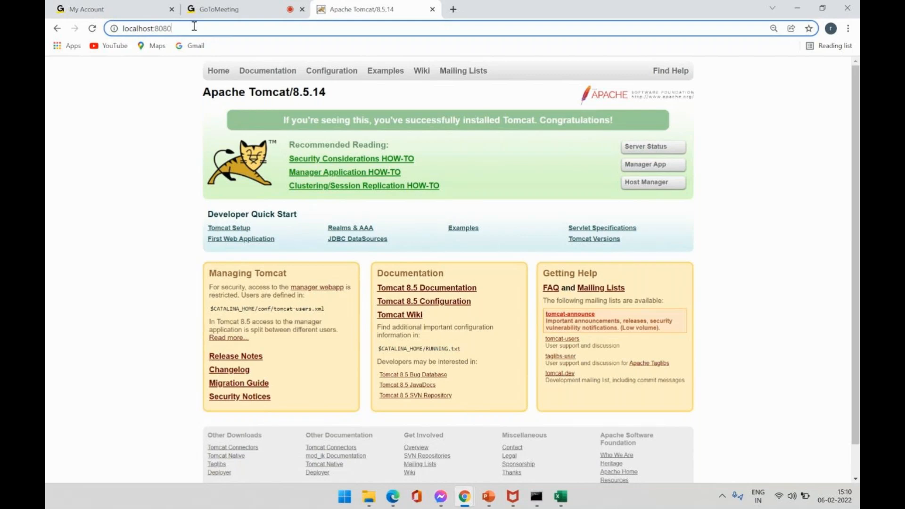
{"action": "type", "text": "/"}
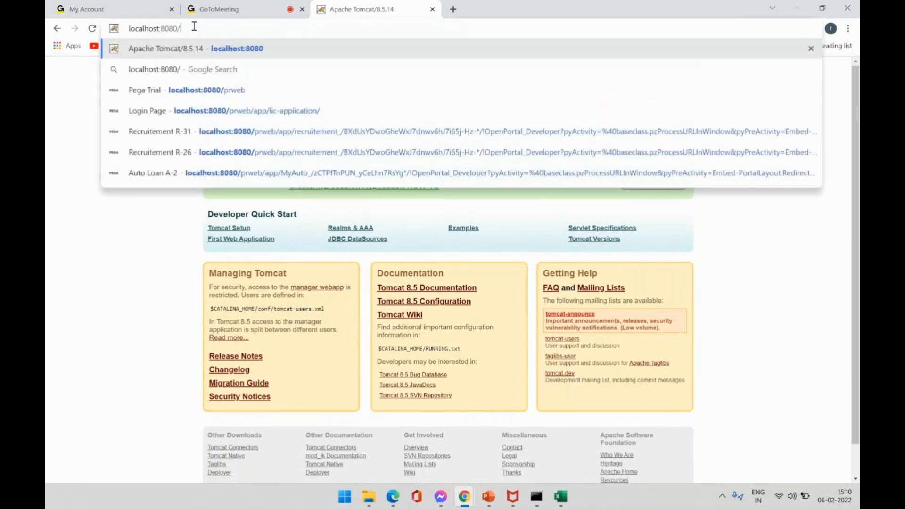
{"action": "type", "text": "prweb/"}
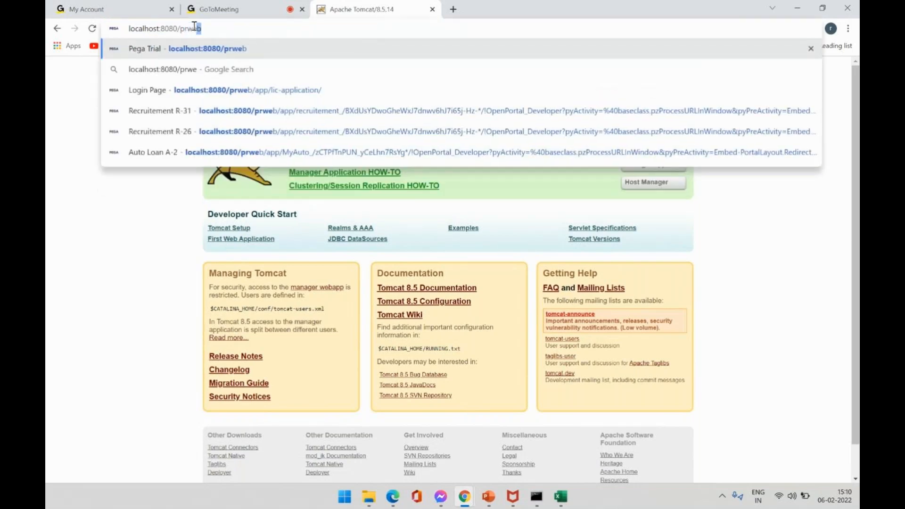
{"action": "key", "text": "Return"}
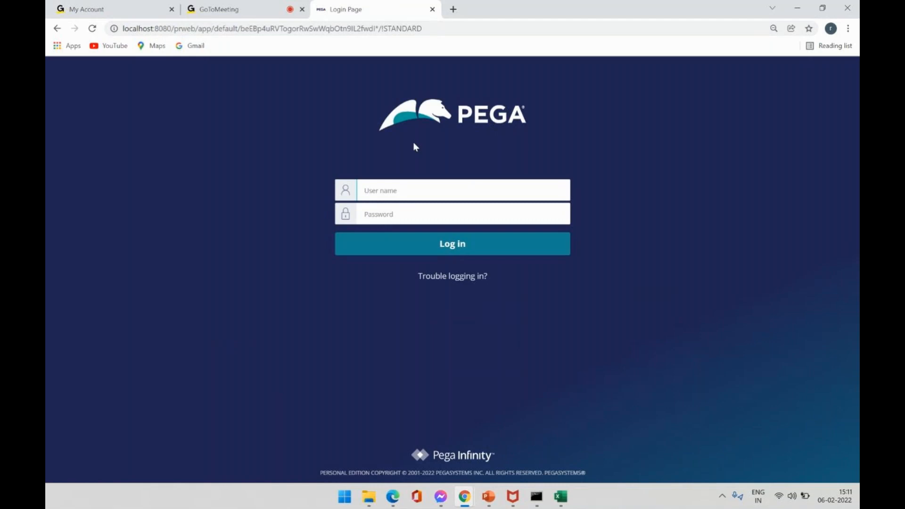
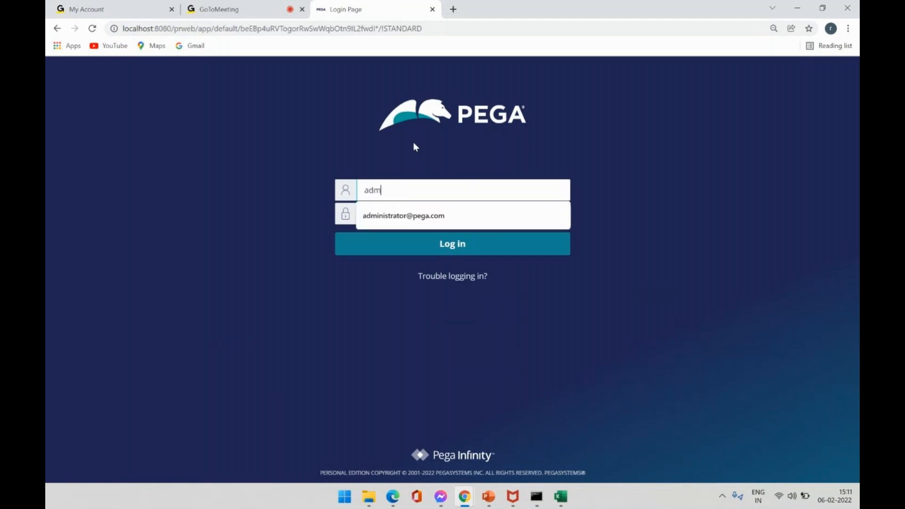
Sign in to Pega with the administrator user name and password.
{"action": "key", "text": "Tab"}
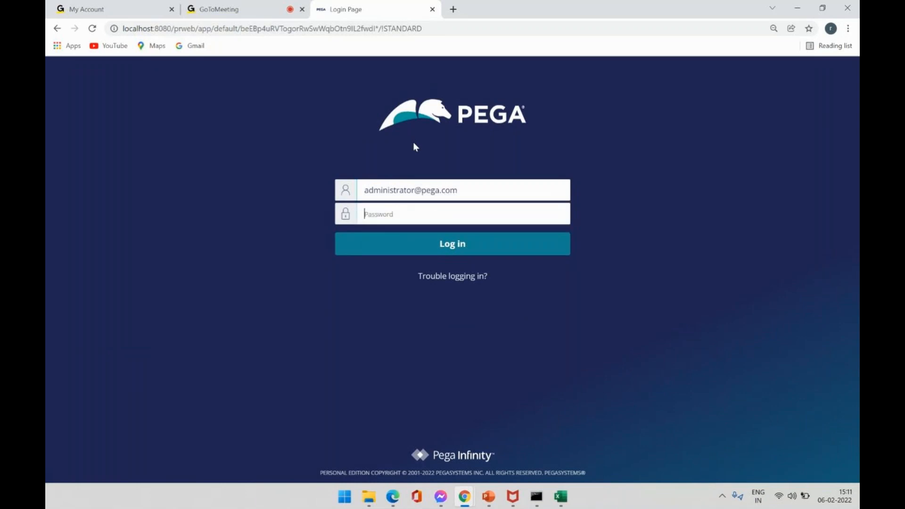
{"action": "type", "text": "•••••••"}
{"action": "key", "text": "Return"}
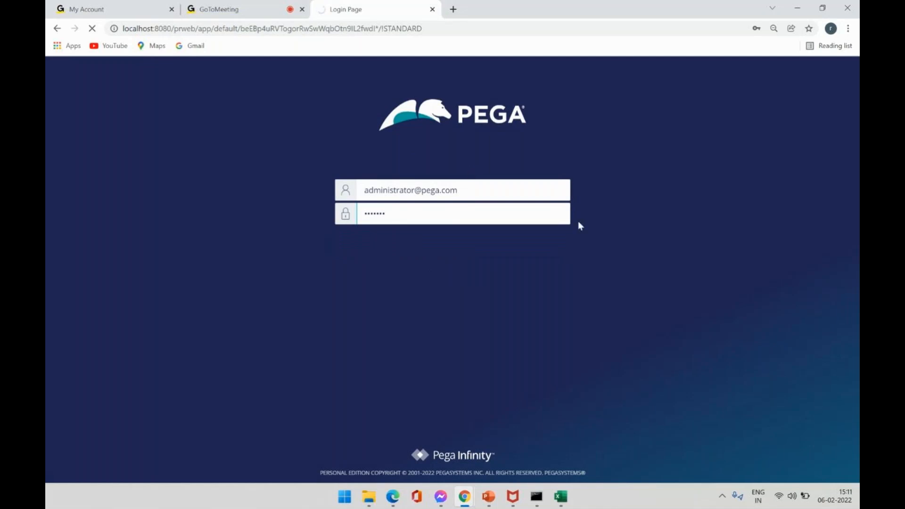
Open and minimize the McAfee firewall window, then return to the GoToMeeting call.
{"action": "left_click", "coordinate": [514, 497]}
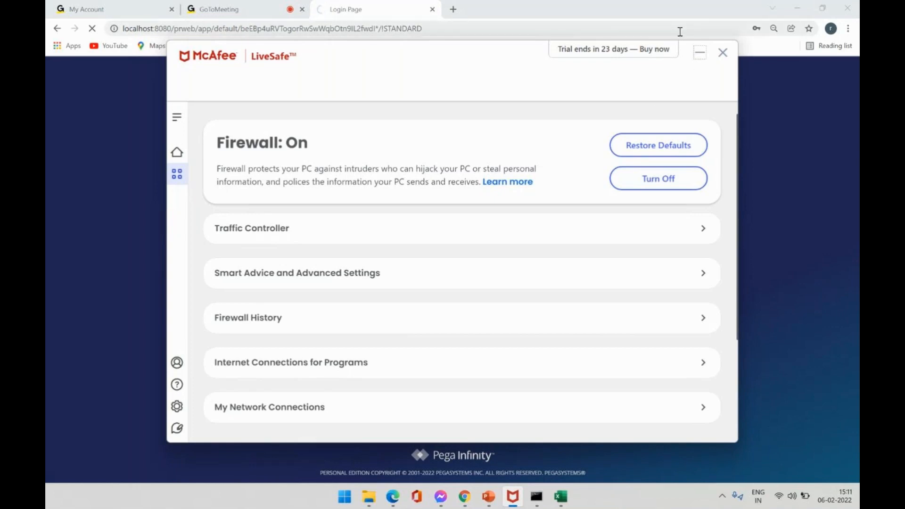
{"action": "left_click", "coordinate": [703, 57]}
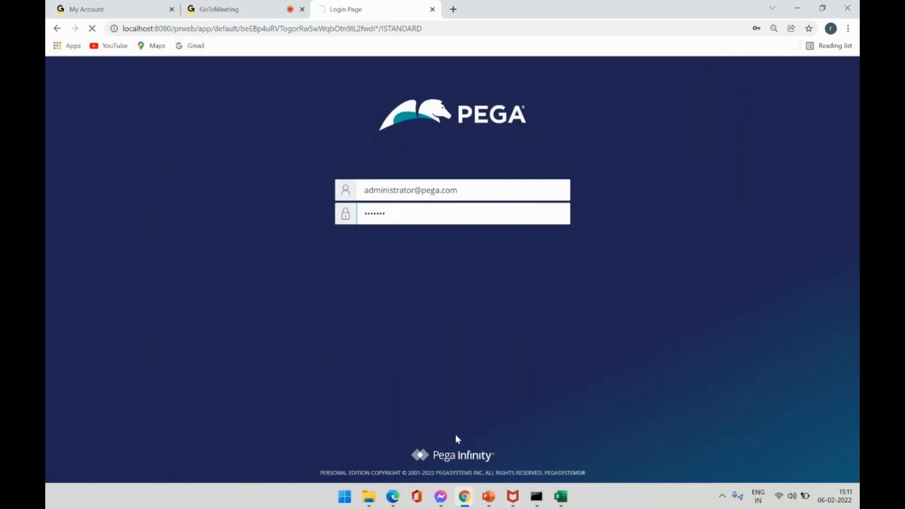
{"action": "left_click", "coordinate": [219, 11]}
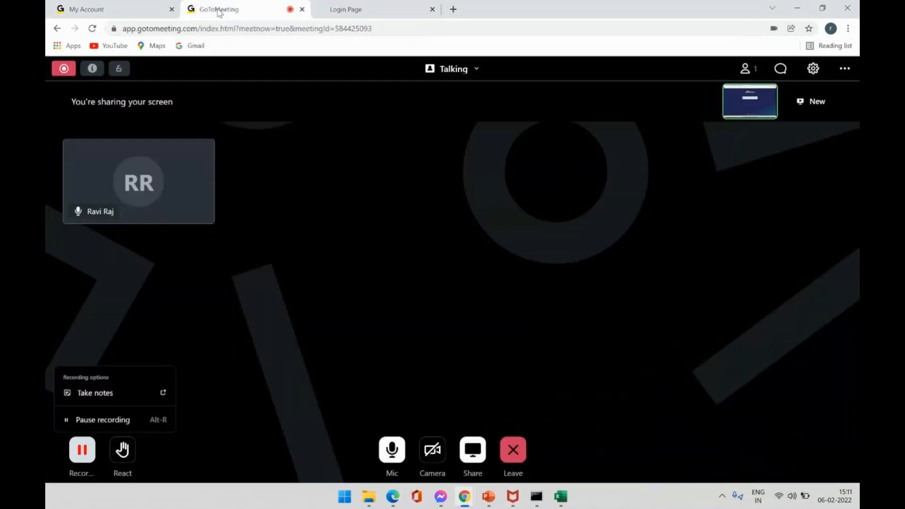